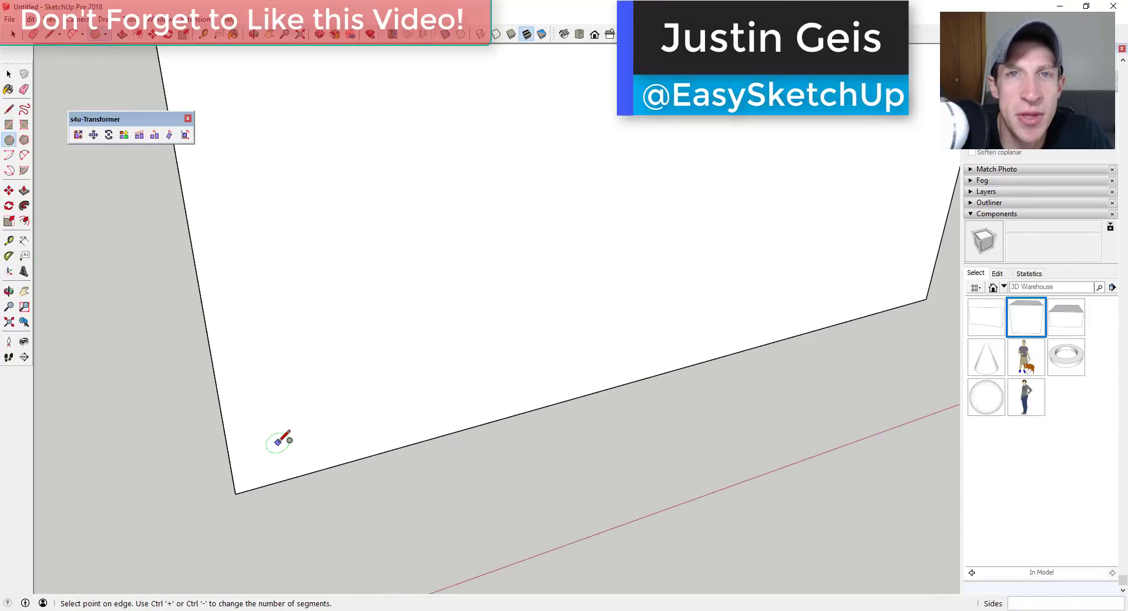
Draw a small circle on the white panel and make it a group.
click(279, 440)
key(space)
click(277, 446)
right_click(288, 449)
click(357, 262)
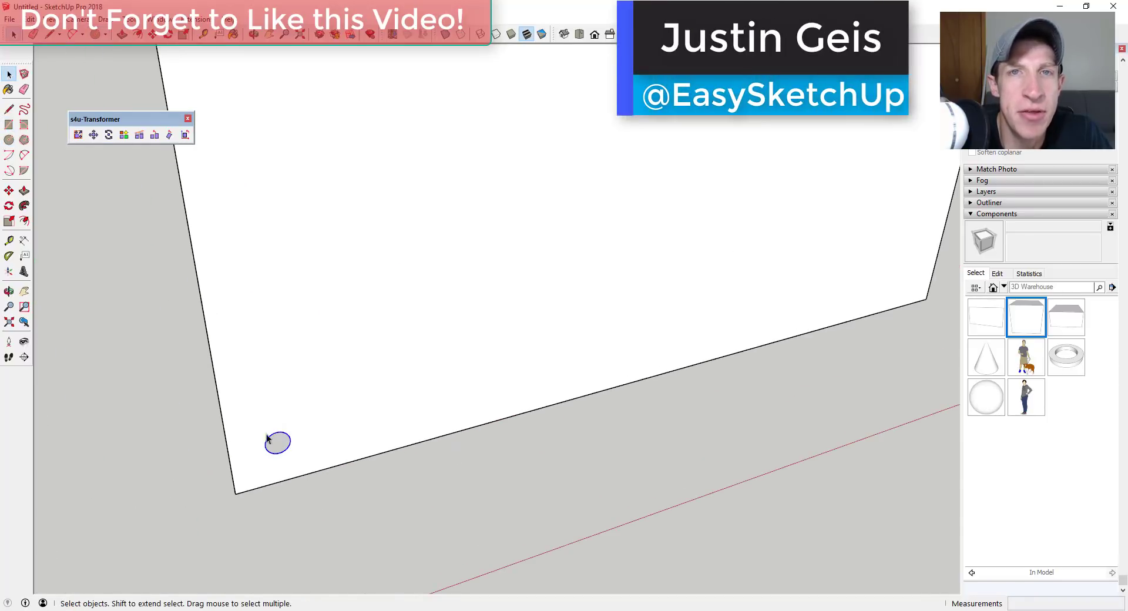
Copy the circle group sideways into a row of 28 copies (x28).
scroll(352, 428, down, 1)
key(m)
key(ctrl)
click(279, 422)
click(323, 410)
text(x28)
key(Return)
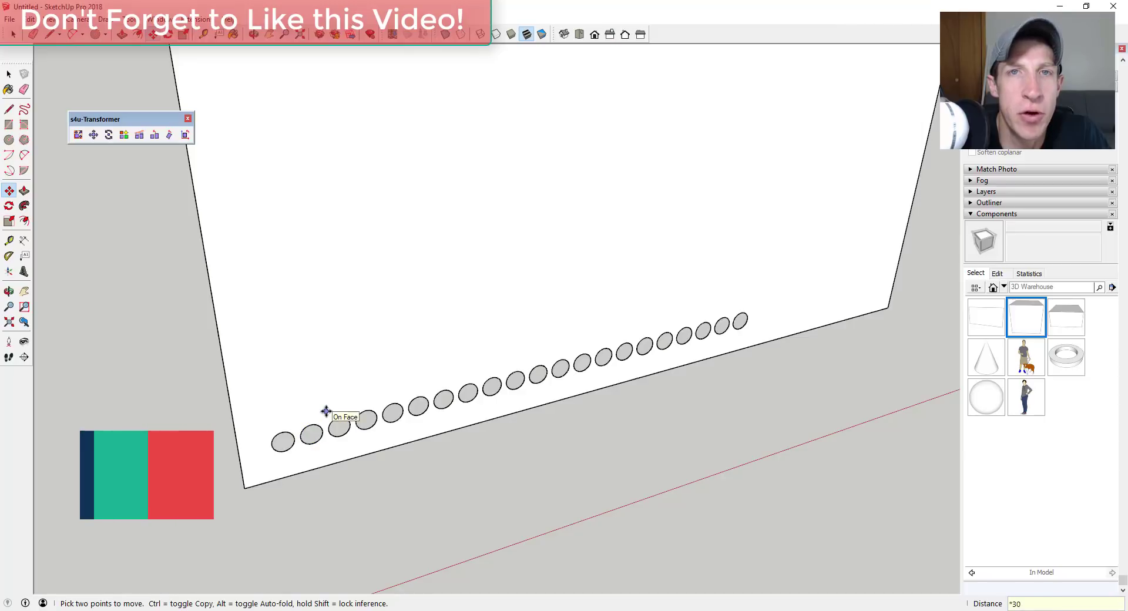
Copy the circle row upward into a grid and select every circle.
drag(259, 281, 699, 460)
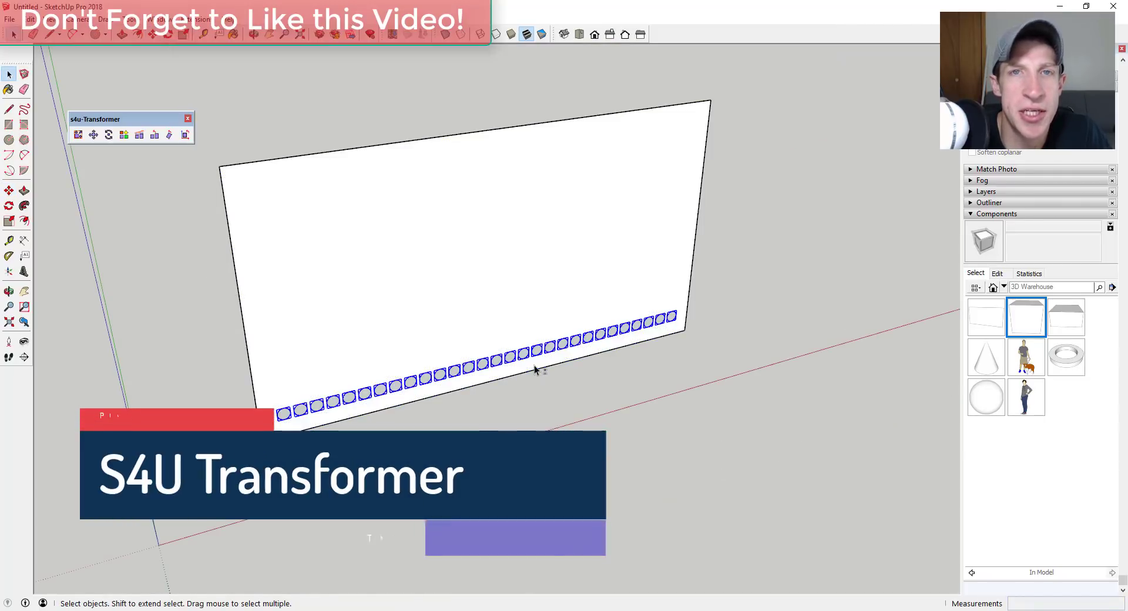
key(m)
key(ctrl)
click(532, 351)
scroll(531, 344, up, 3)
scroll(527, 342, down, 4)
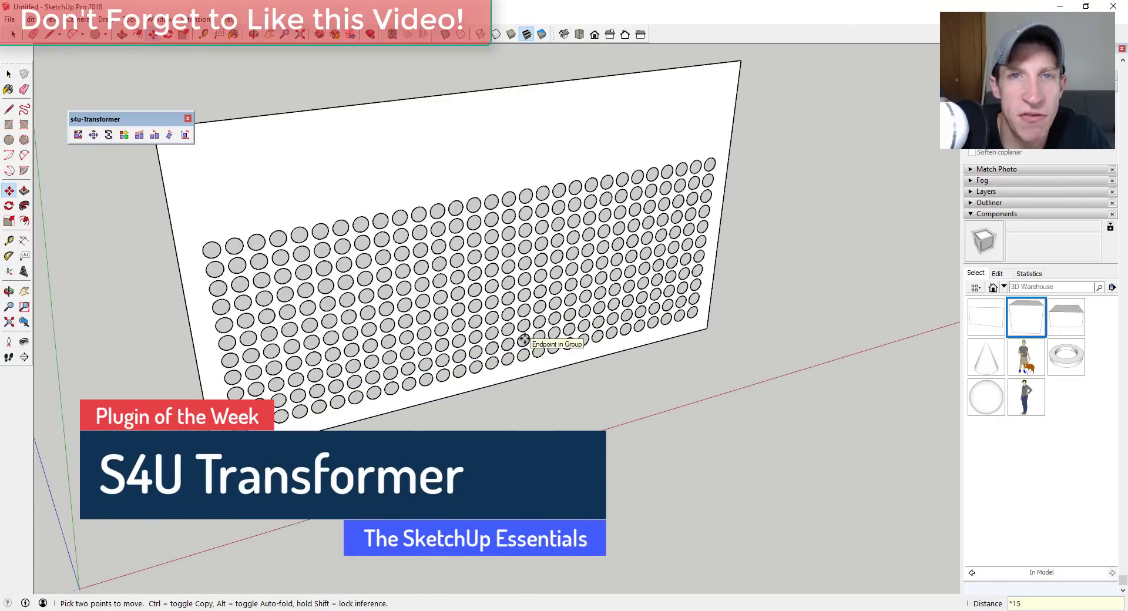
scroll(521, 383, down, 4)
middle_drag(521, 382, 361, 224)
drag(361, 223, 605, 377)
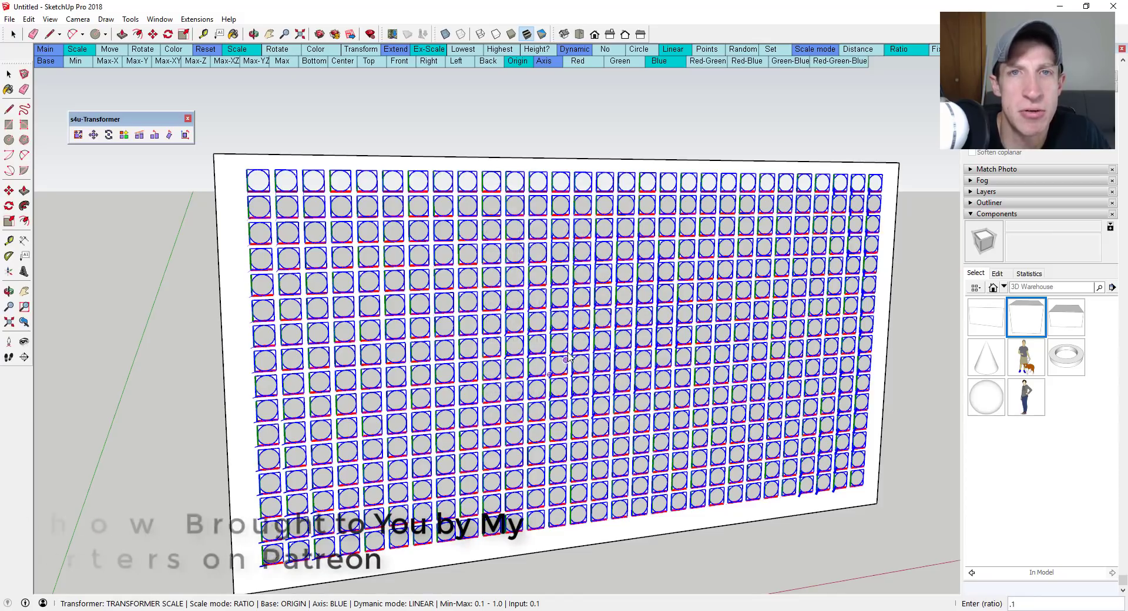
Set Transformer scaling to the Red-Green-Blue axes, leaving dynamic settings unchanged.
right_click(573, 72)
mouse_move(650, 151)
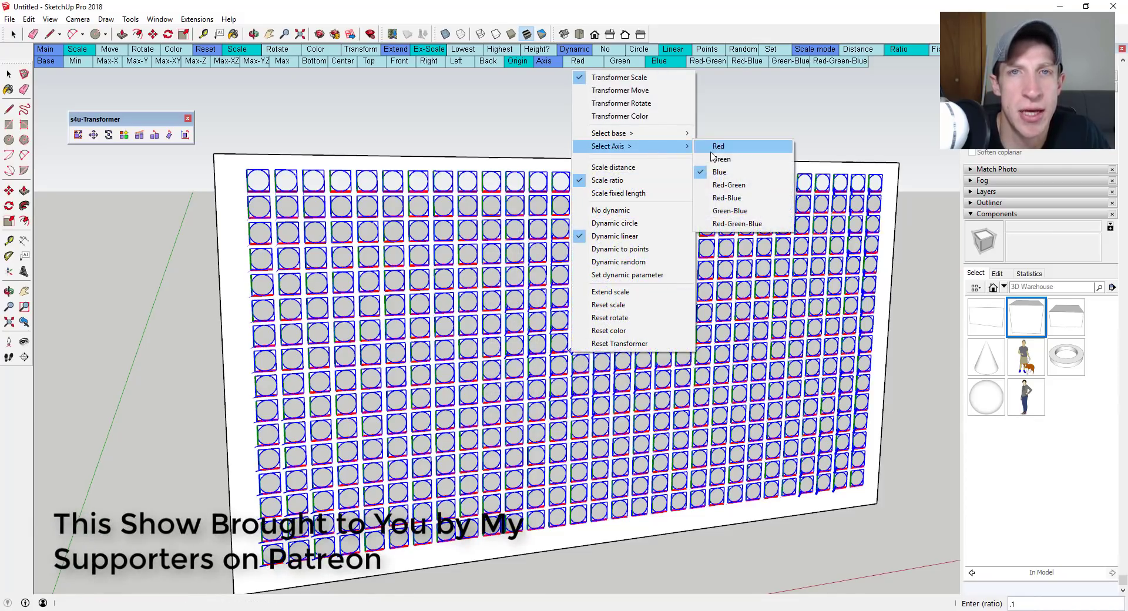
click(737, 224)
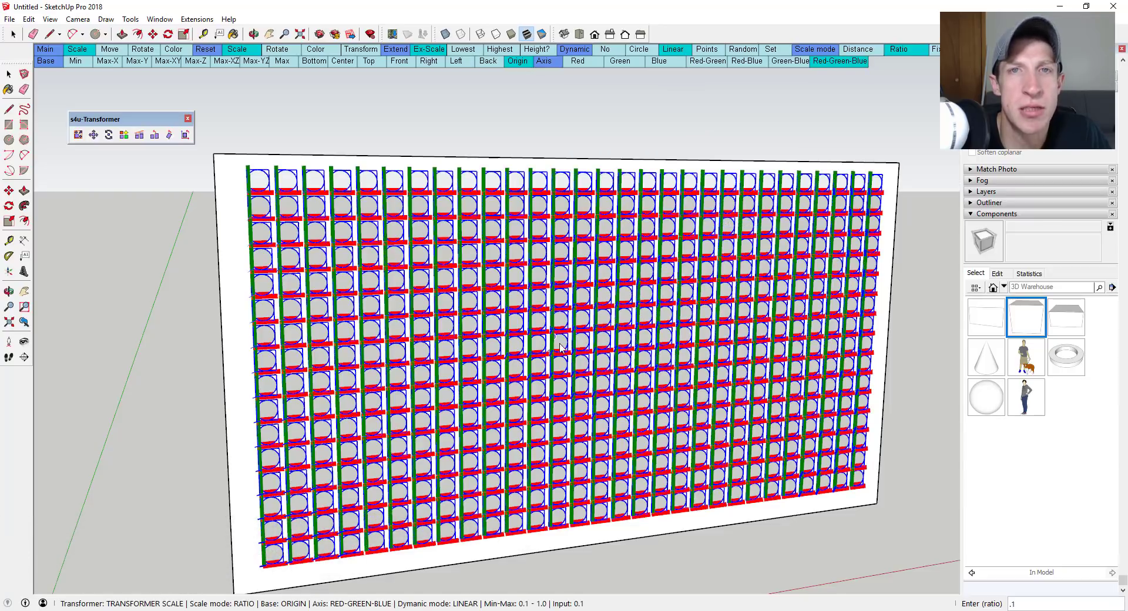
scroll(560, 348, up, 2)
key(Return)
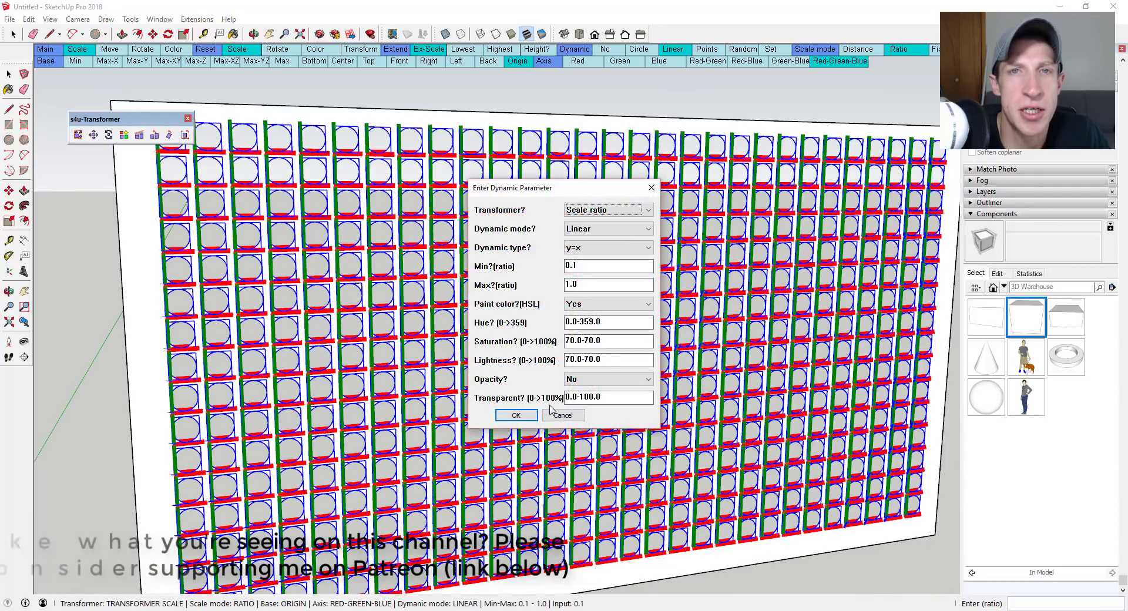
click(556, 414)
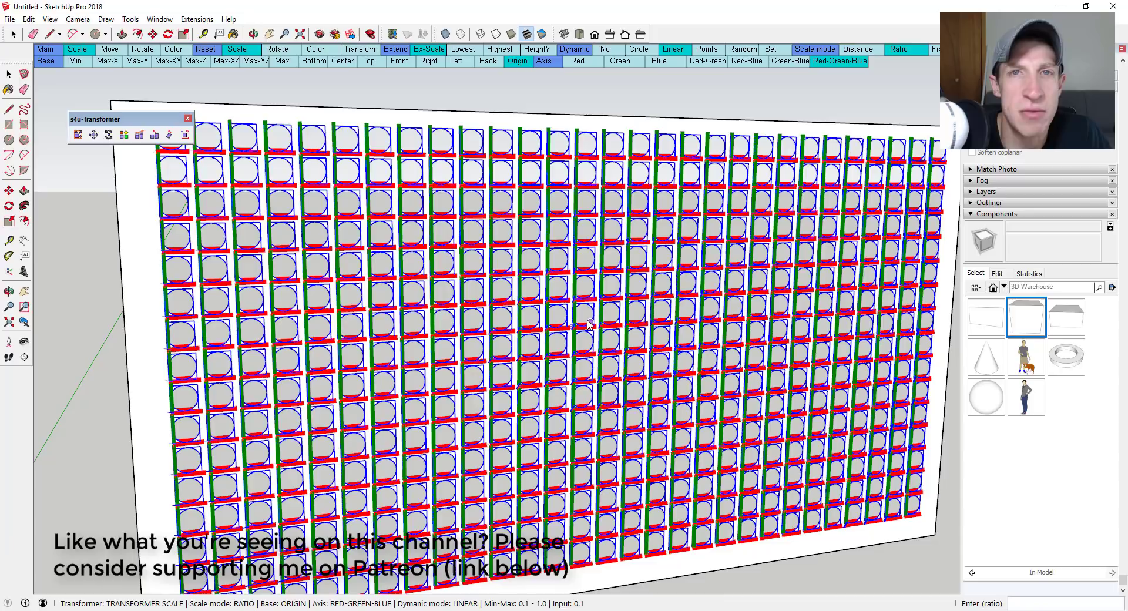
Switch to a circular gradient and set its radius to scale the circles.
right_click(589, 323)
click(646, 472)
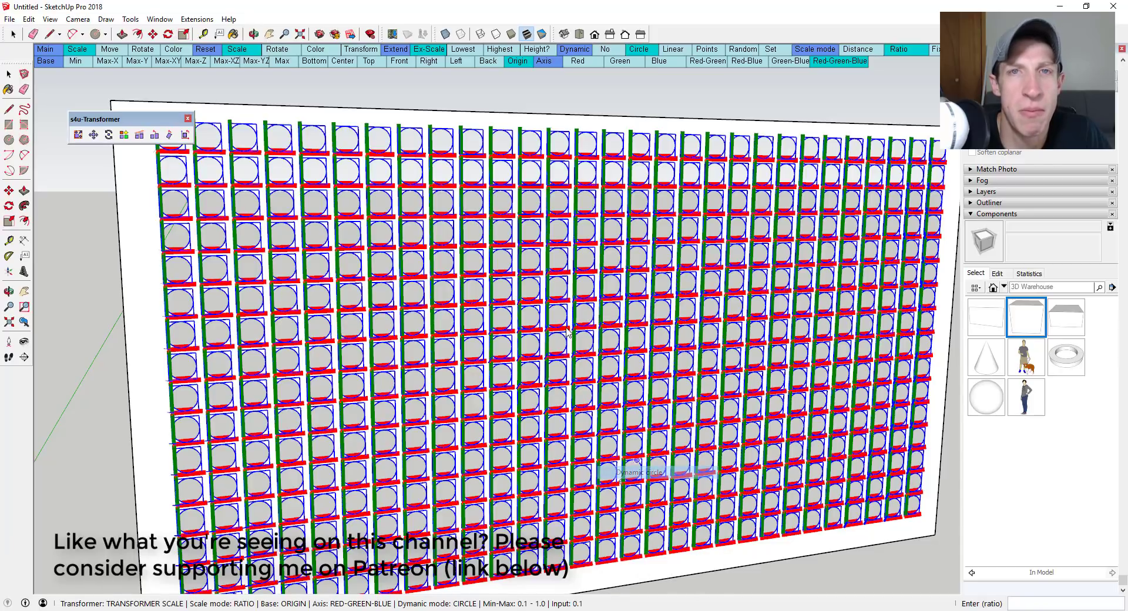
click(749, 380)
scroll(711, 513, down, 3)
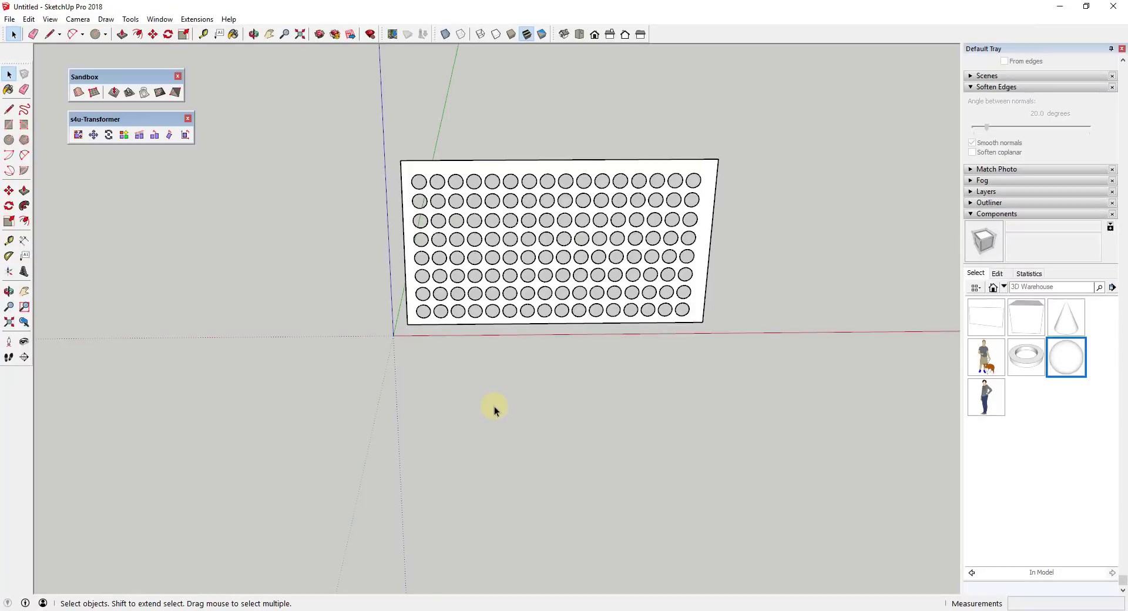
Scale the panel circles with a linear gradient from bottom-left to top-right.
drag(496, 282, 696, 332)
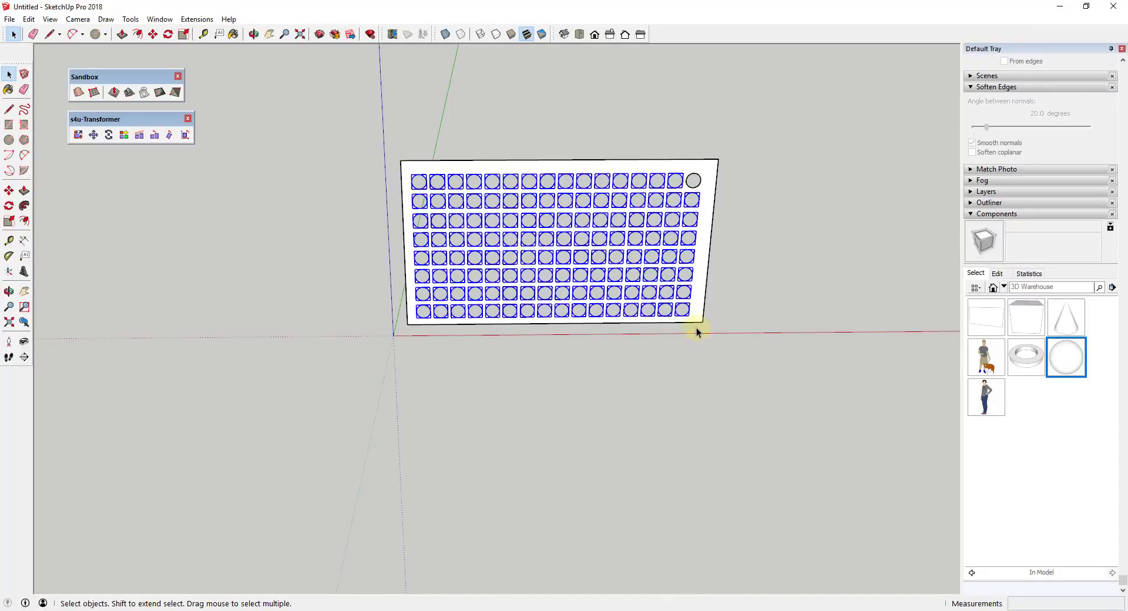
click(78, 135)
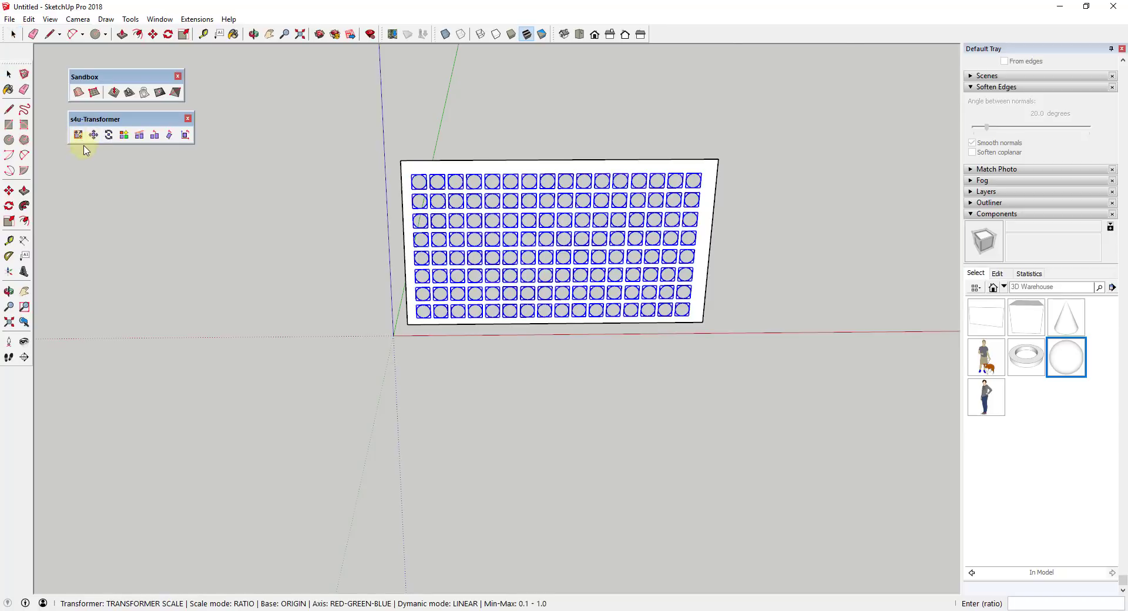
right_click(504, 230)
mouse_move(533, 304)
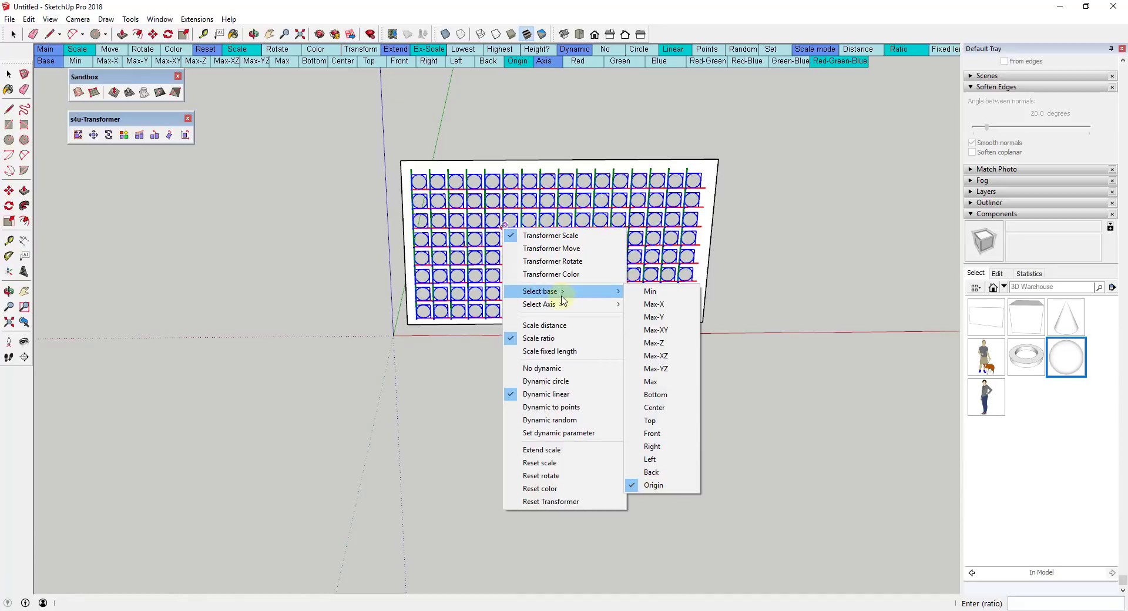
click(548, 396)
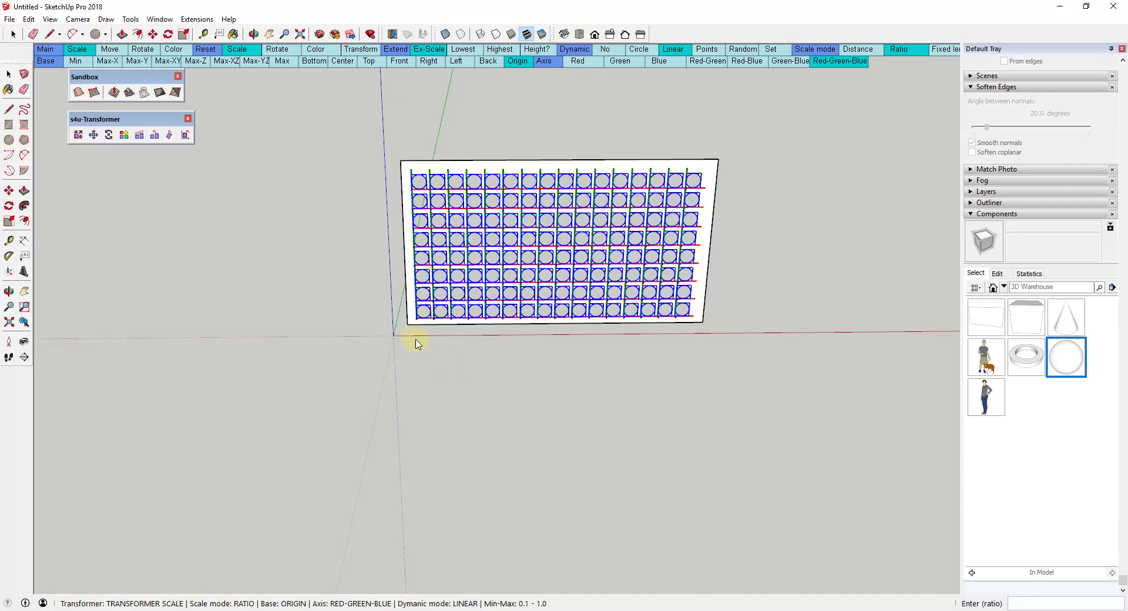
click(418, 319)
click(698, 177)
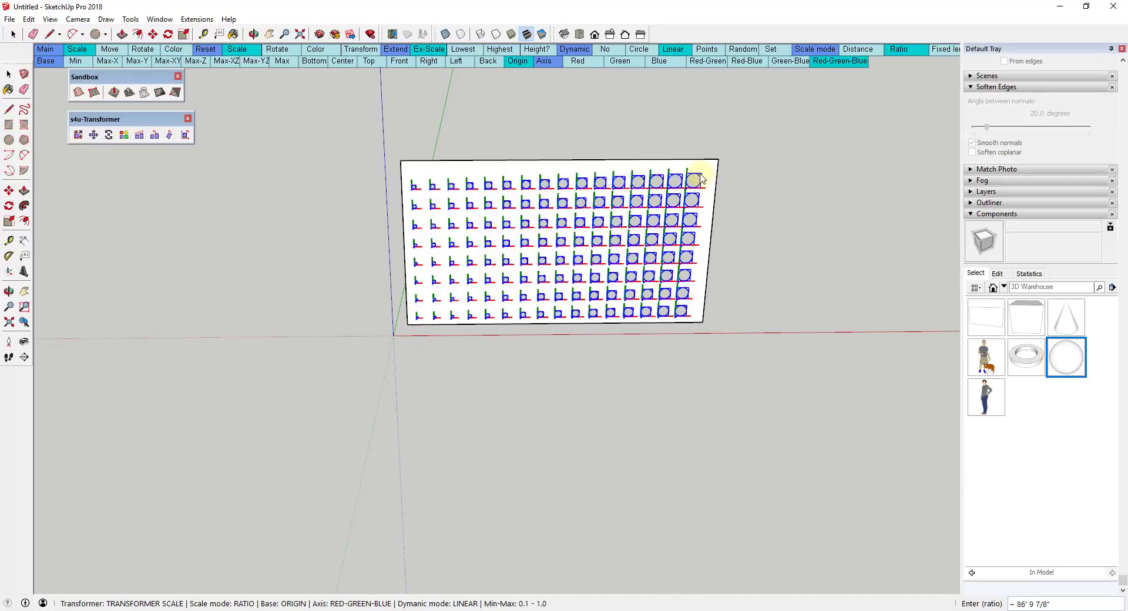
Clear the selection, orbit, and window-select the whole cube grid.
click(740, 205)
middle_drag(755, 223, 410, 223)
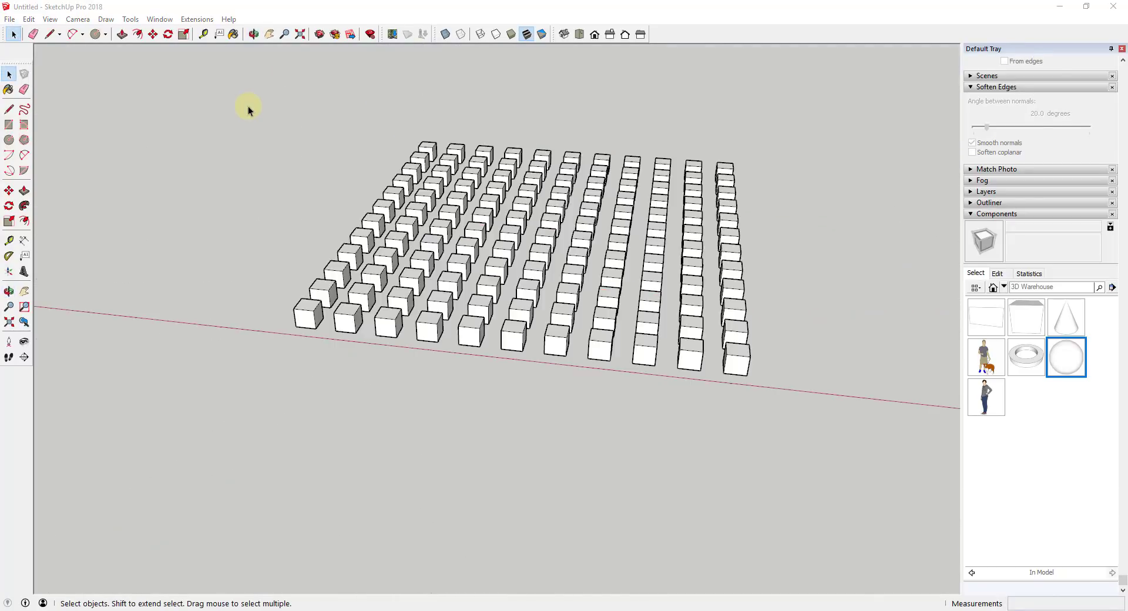
drag(236, 96, 886, 447)
Close the Sandbox toolbar and restrict Transformer scaling to the blue axis.
click(77, 136)
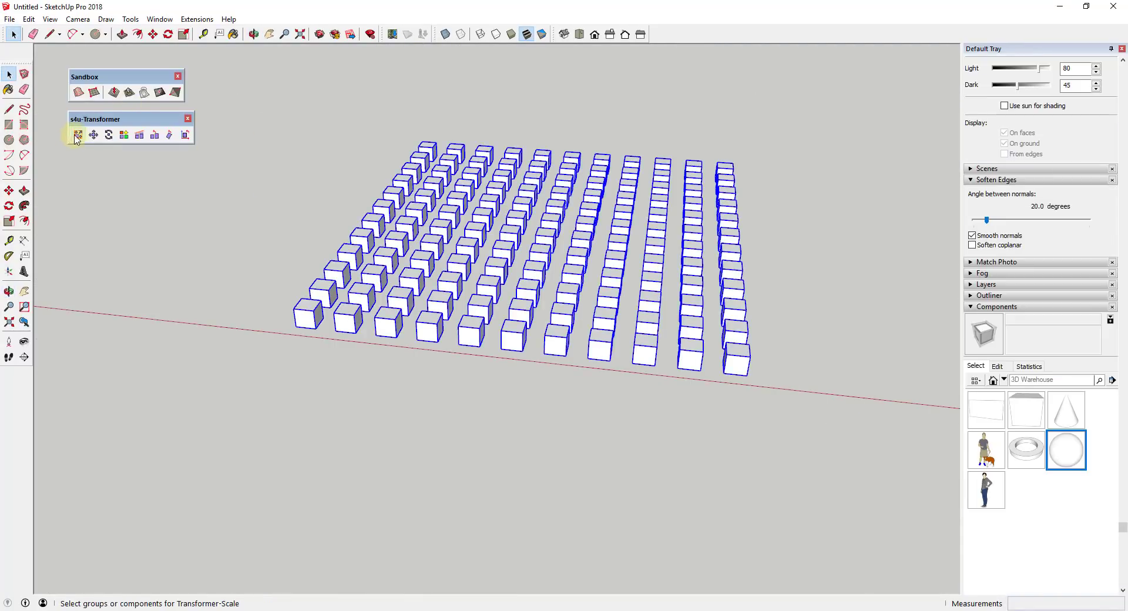
click(179, 75)
click(78, 137)
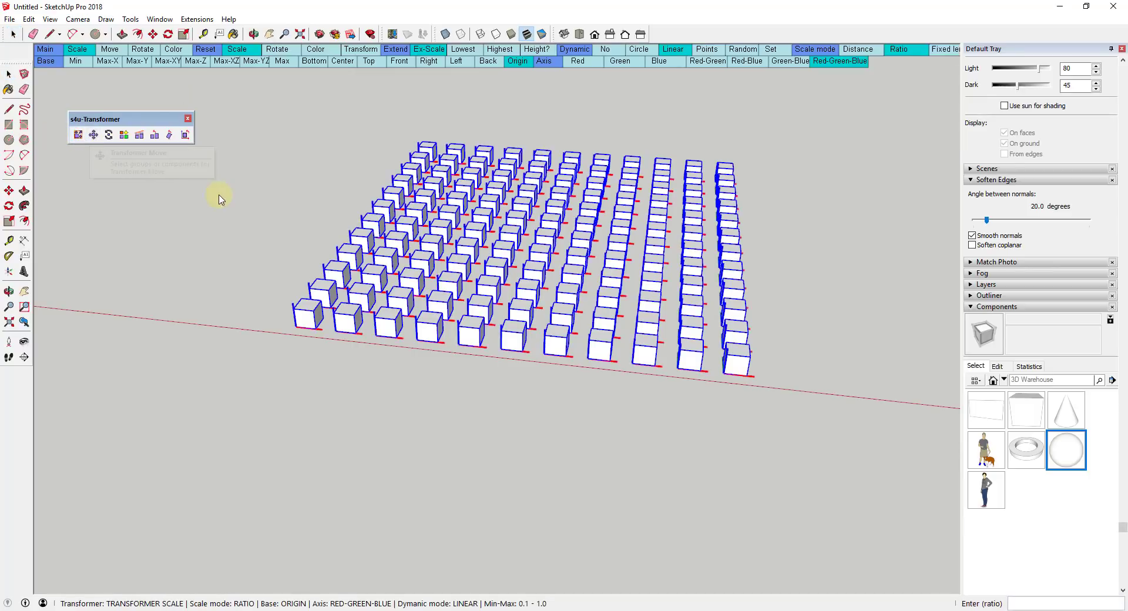
right_click(342, 276)
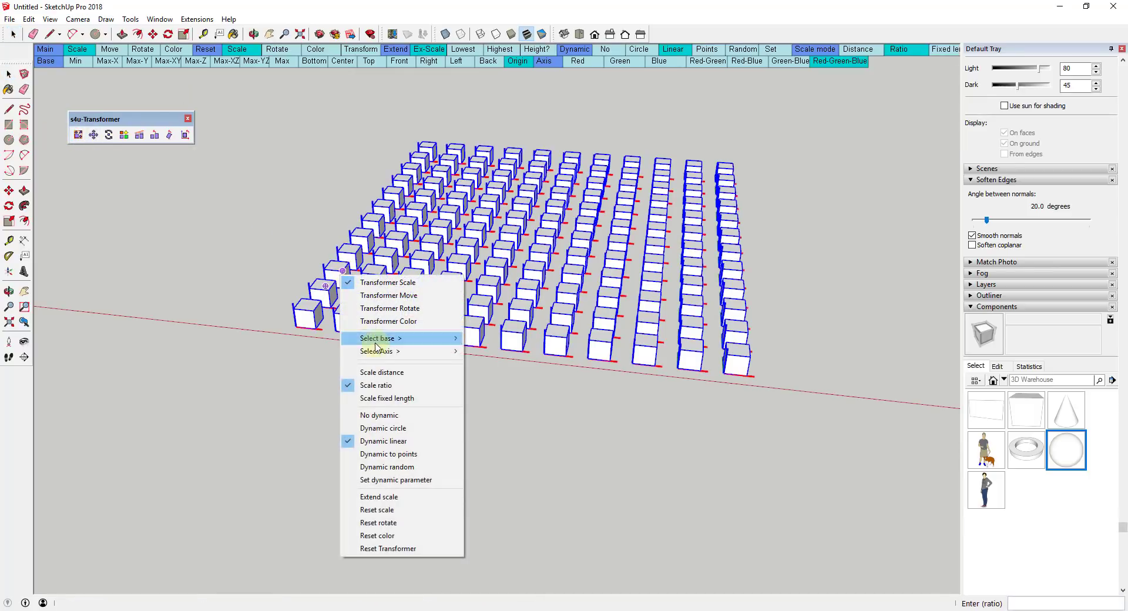
mouse_move(379, 351)
click(497, 377)
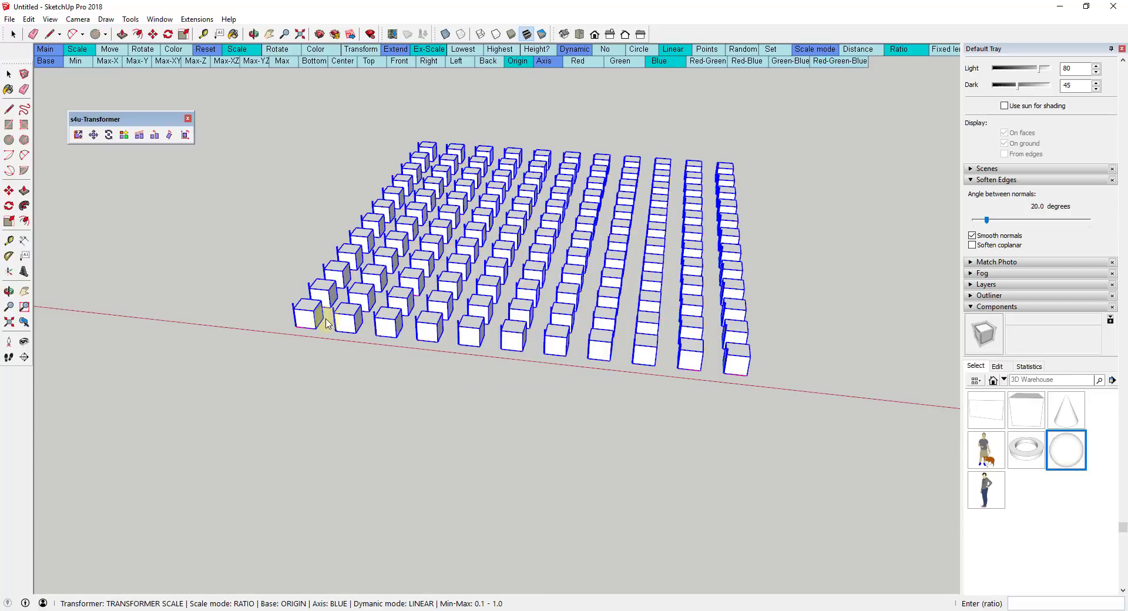
Set the dynamic mode to No dynamic and scale the cubes by ratio 2.
right_click(312, 318)
click(365, 523)
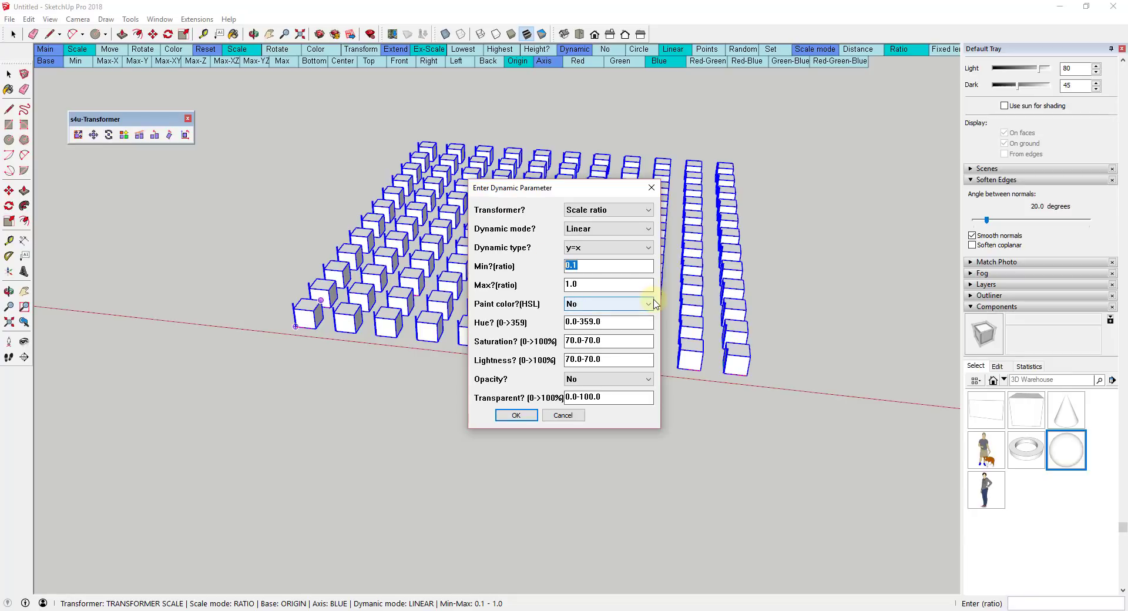
text(1)
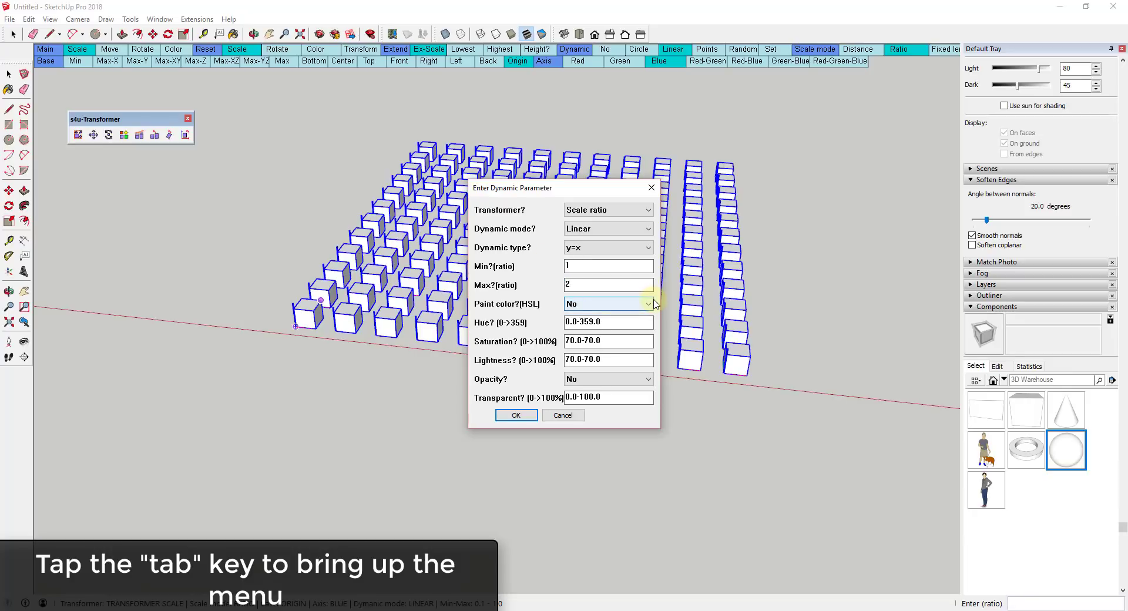
click(609, 235)
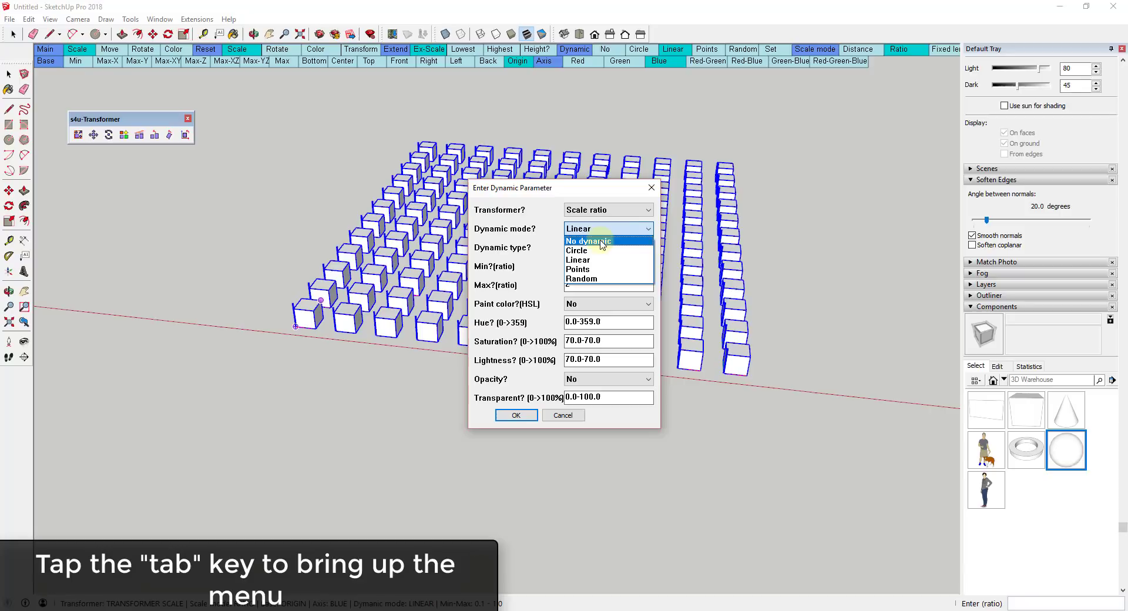
click(604, 241)
click(513, 415)
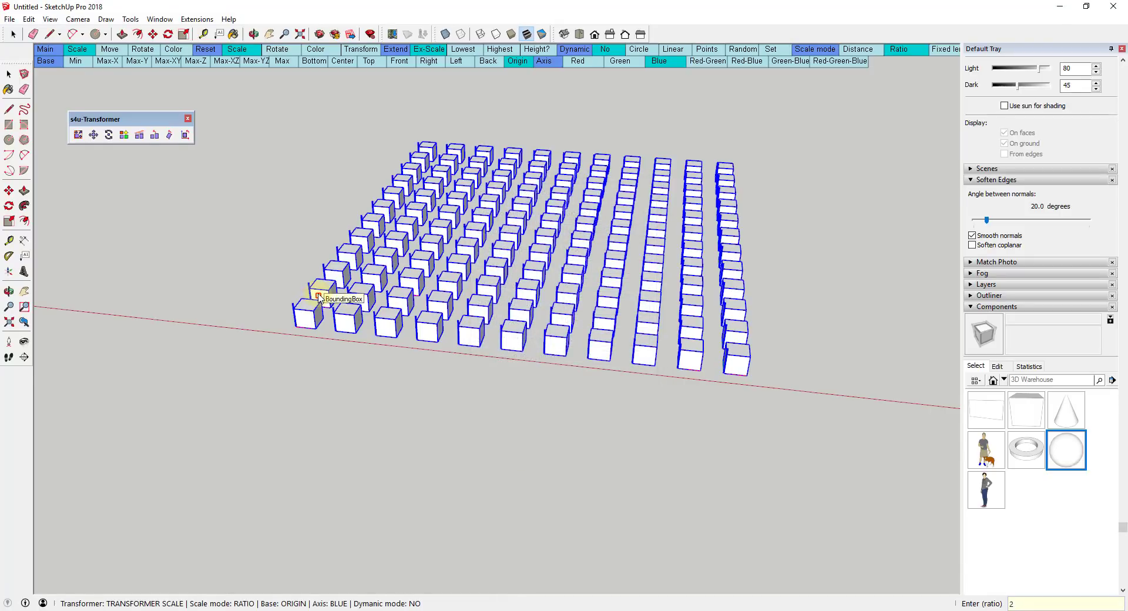
key(Return)
Scale the cube grid 2x on the red-green plane, then undo it.
middle_drag(262, 333, 339, 348)
right_click(302, 306)
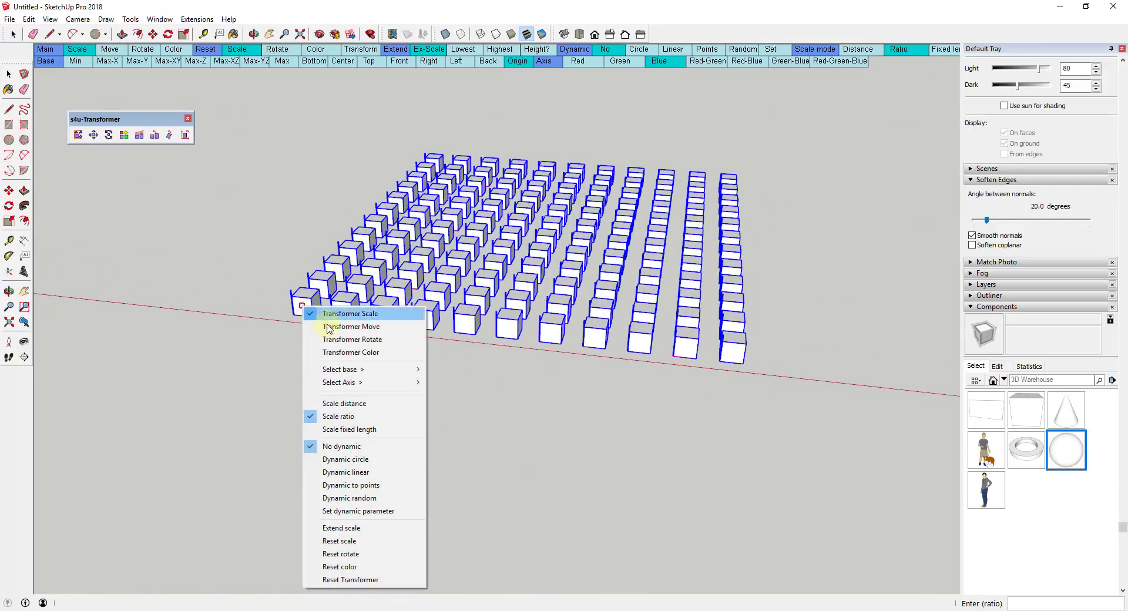
mouse_move(360, 383)
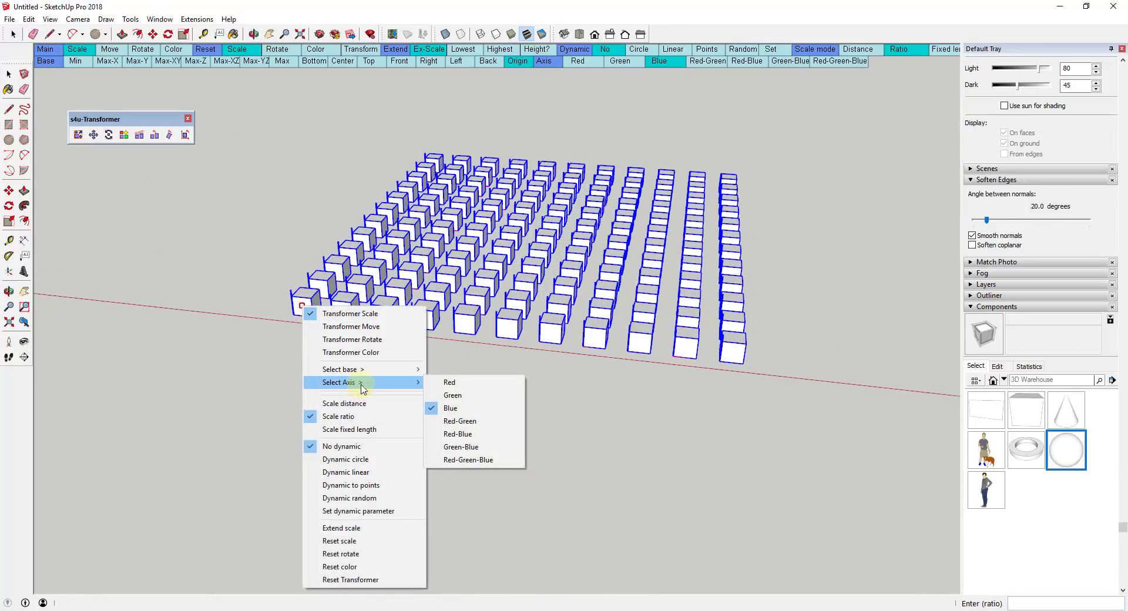
click(480, 423)
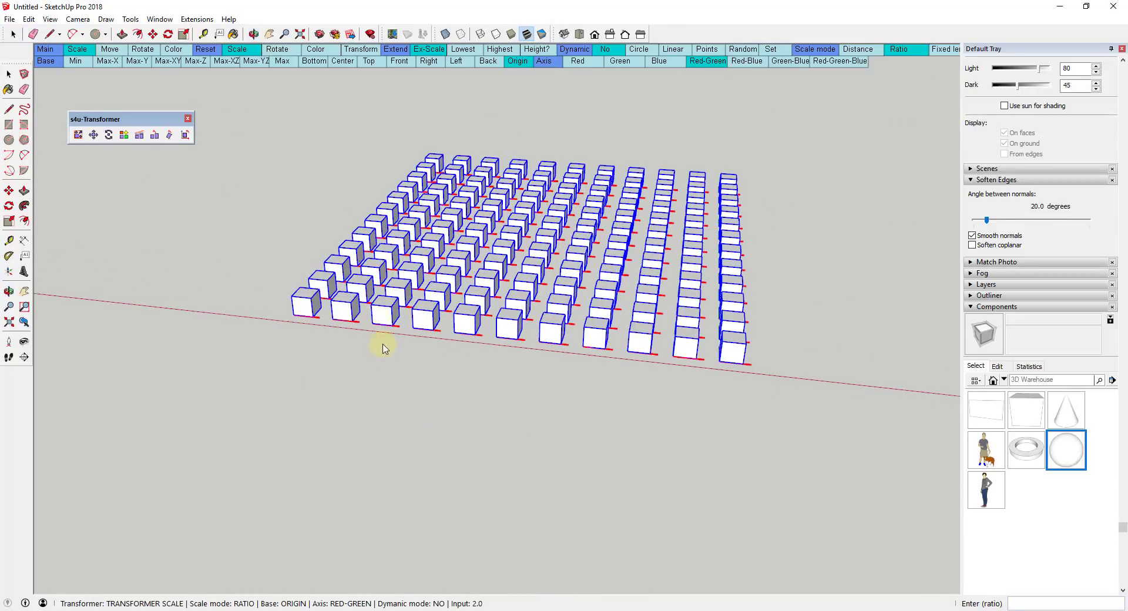
click(331, 320)
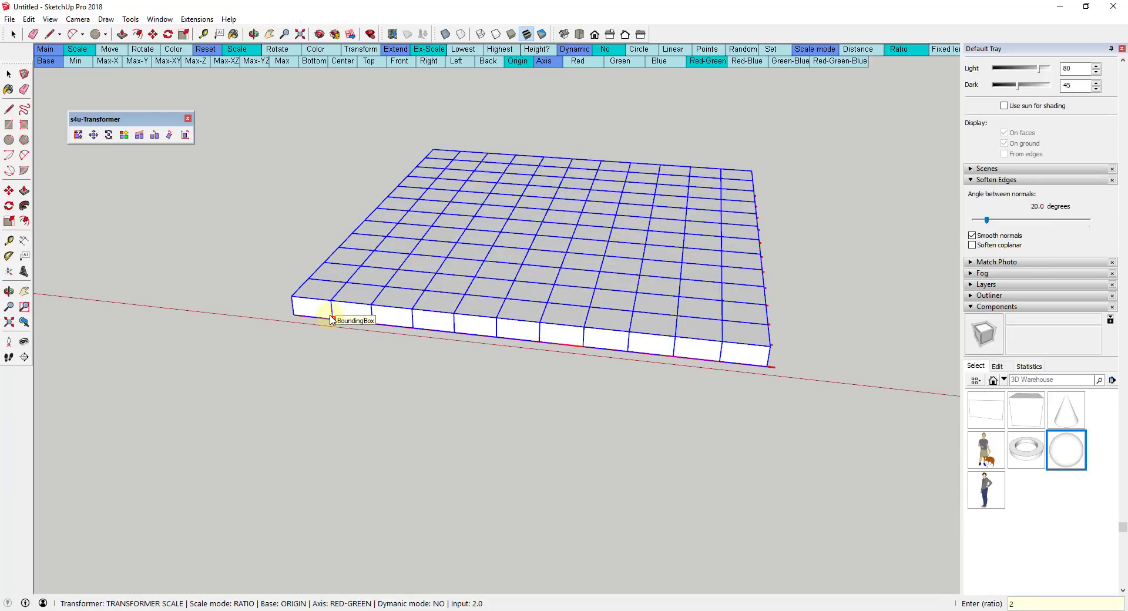
key(ctrl+z)
Scale the cube grid 2x along Red-Green-Blue axes, then undo it.
mouse_move(337, 383)
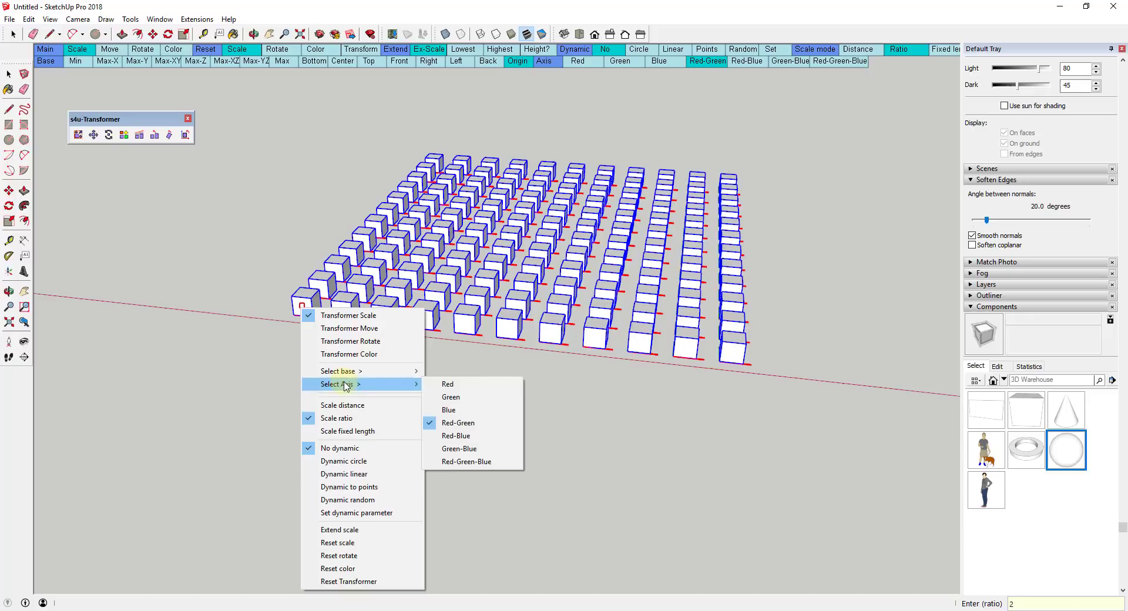
click(498, 462)
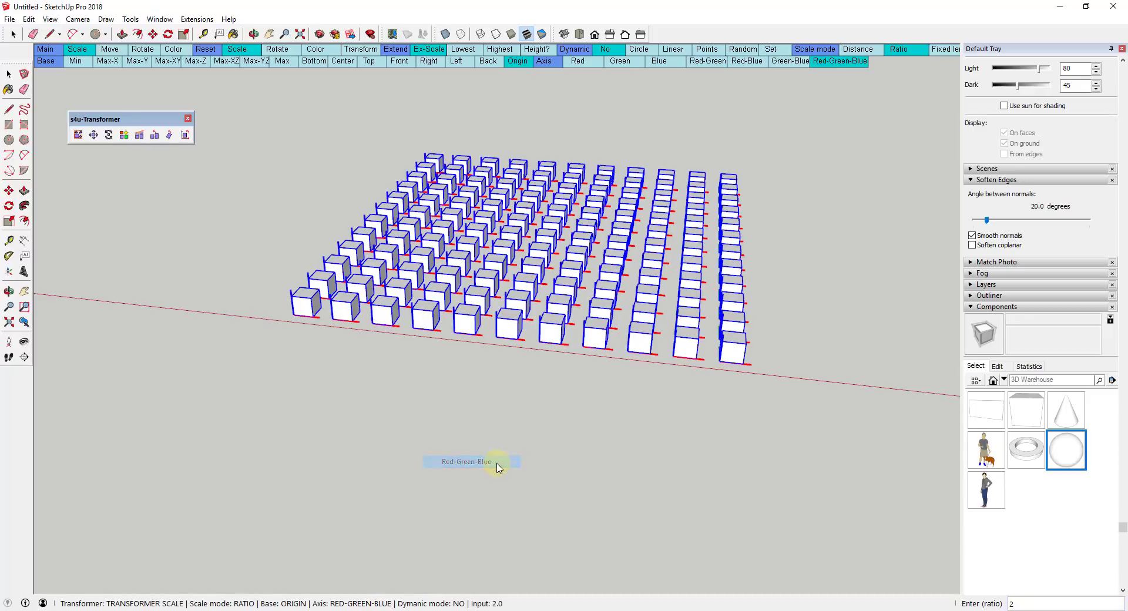
click(344, 319)
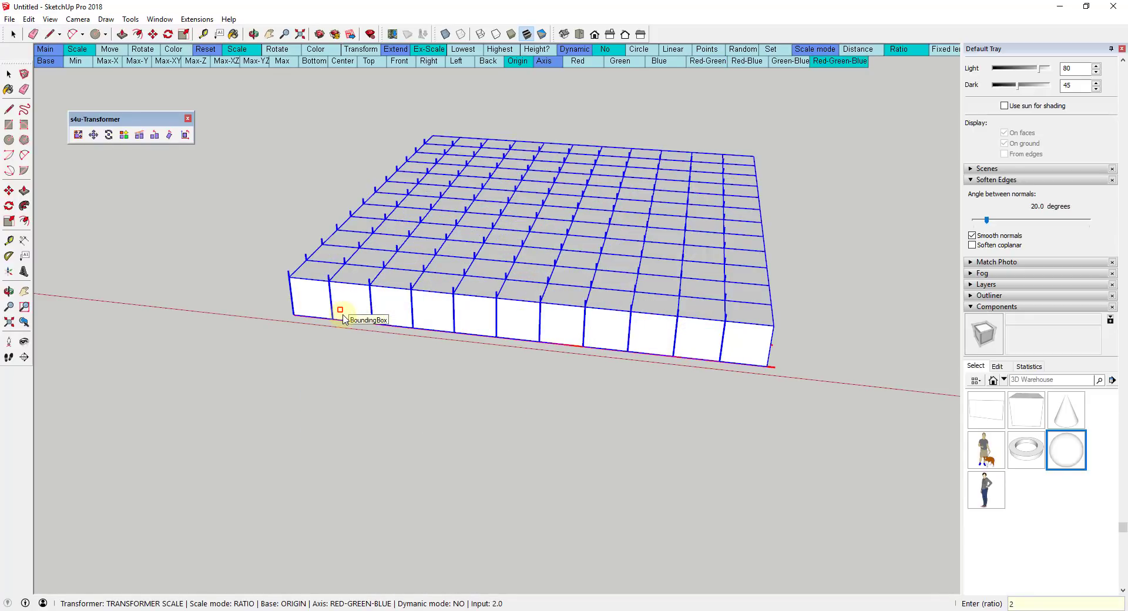
key(ctrl+z)
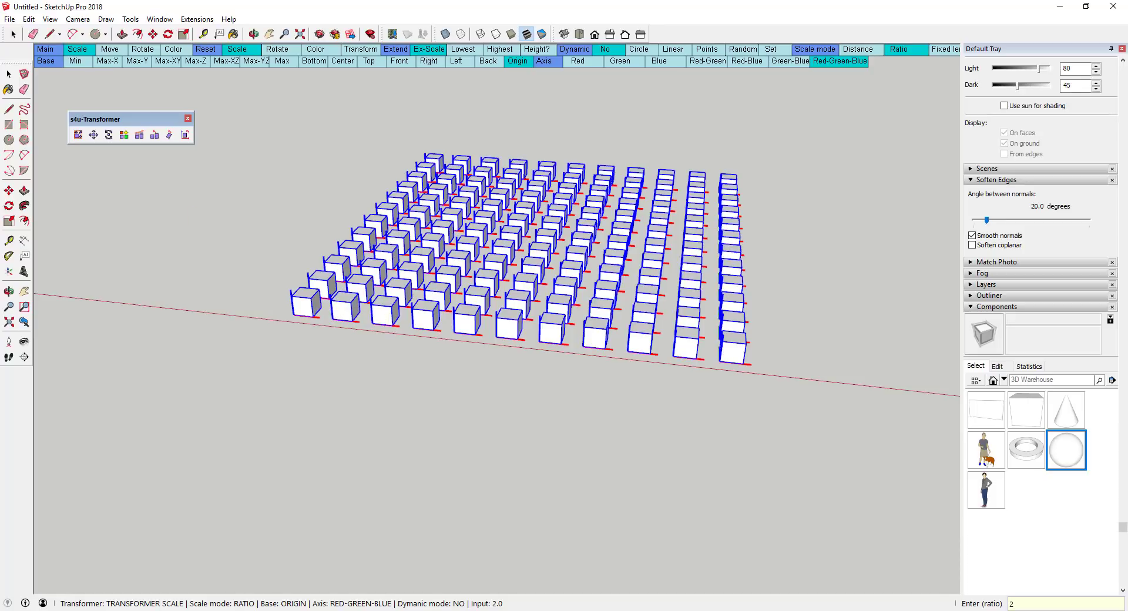
key(space)
In top view, select every other cube column and scale them to double size.
key(t)
drag(367, 108, 404, 537)
ctrl+drag(505, 110, 487, 540)
ctrl+drag(586, 108, 548, 540)
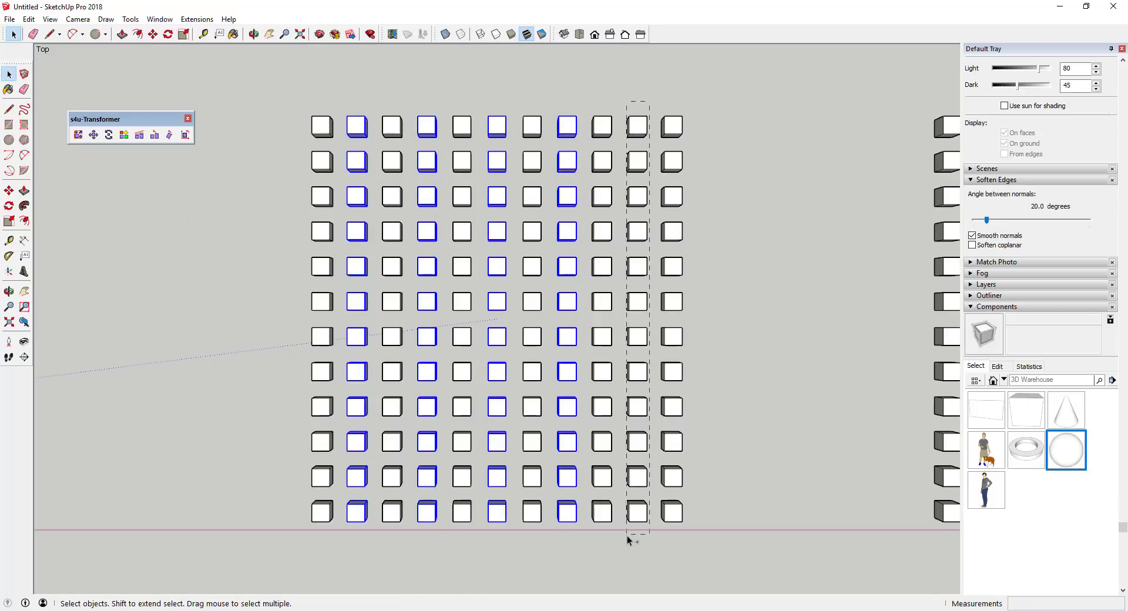
ctrl+drag(626, 534, 626, 534)
middle_drag(626, 534, 280, 232)
click(77, 137)
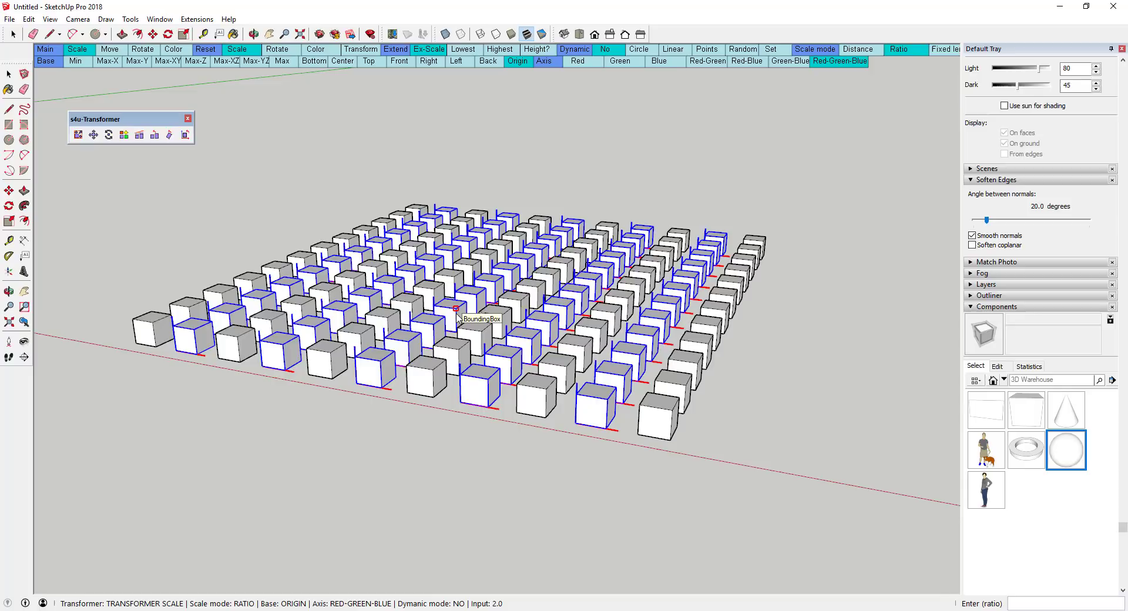
key(Return)
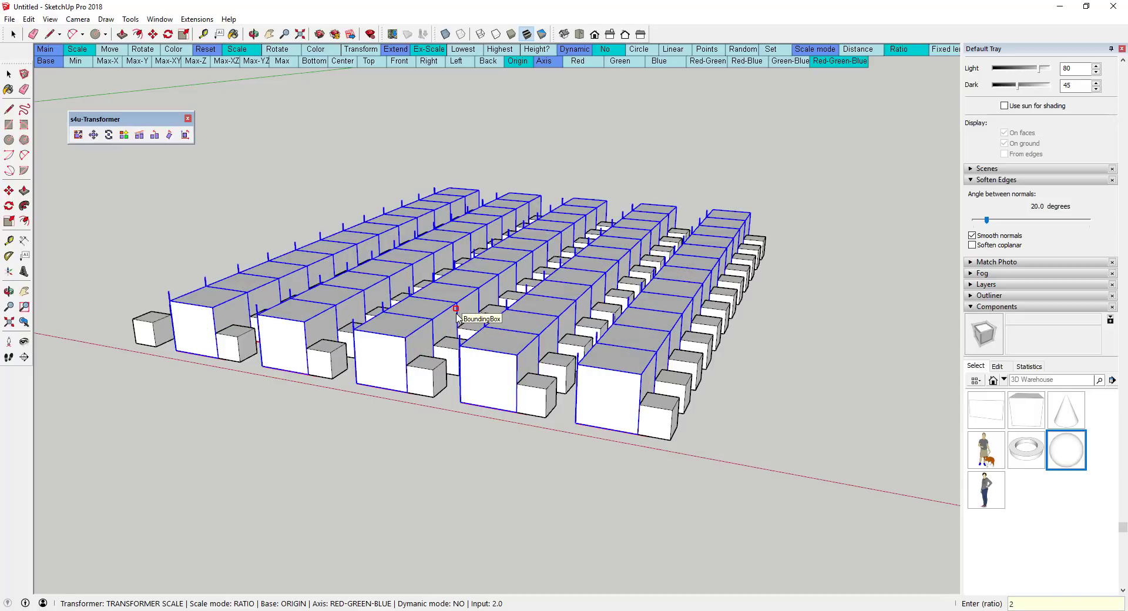
Restrict scaling to the blue axis to double the columns' height, then undo.
right_click(404, 341)
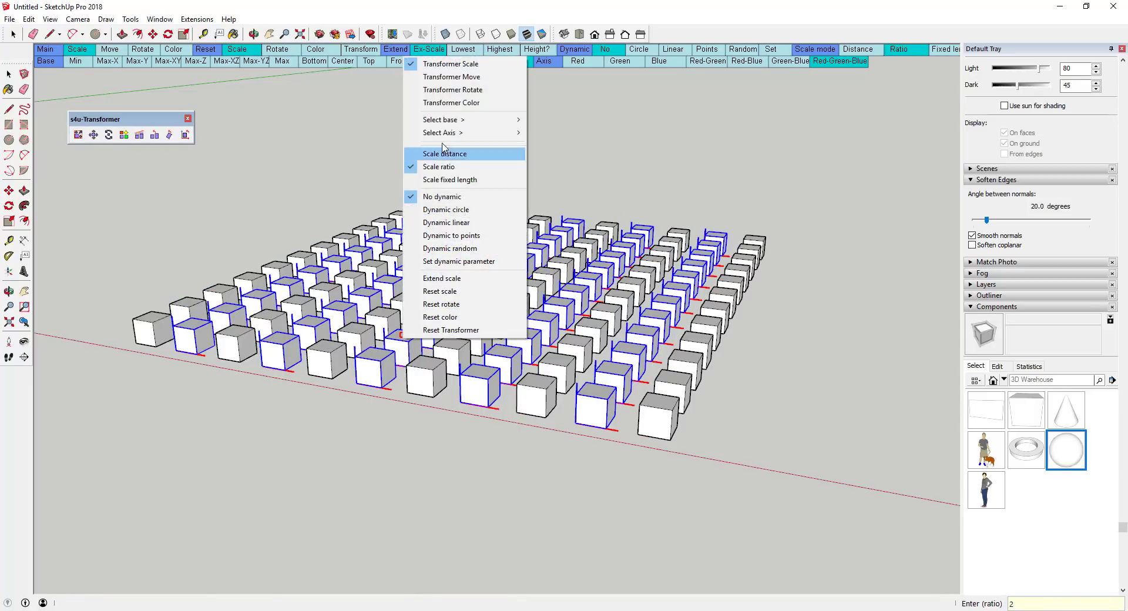
mouse_move(450, 133)
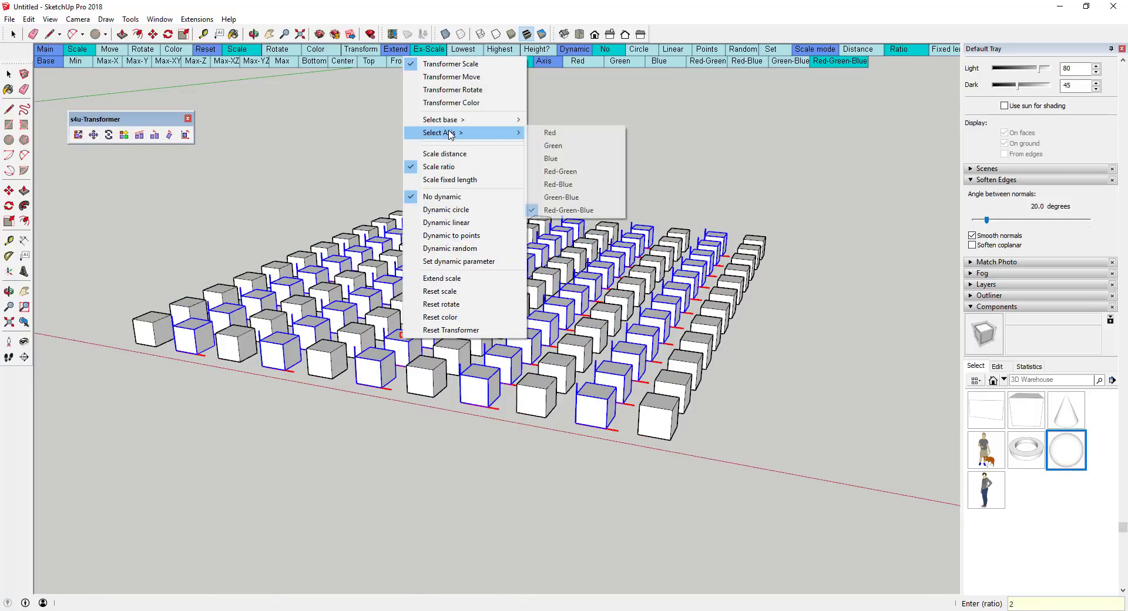
click(557, 158)
key(Return)
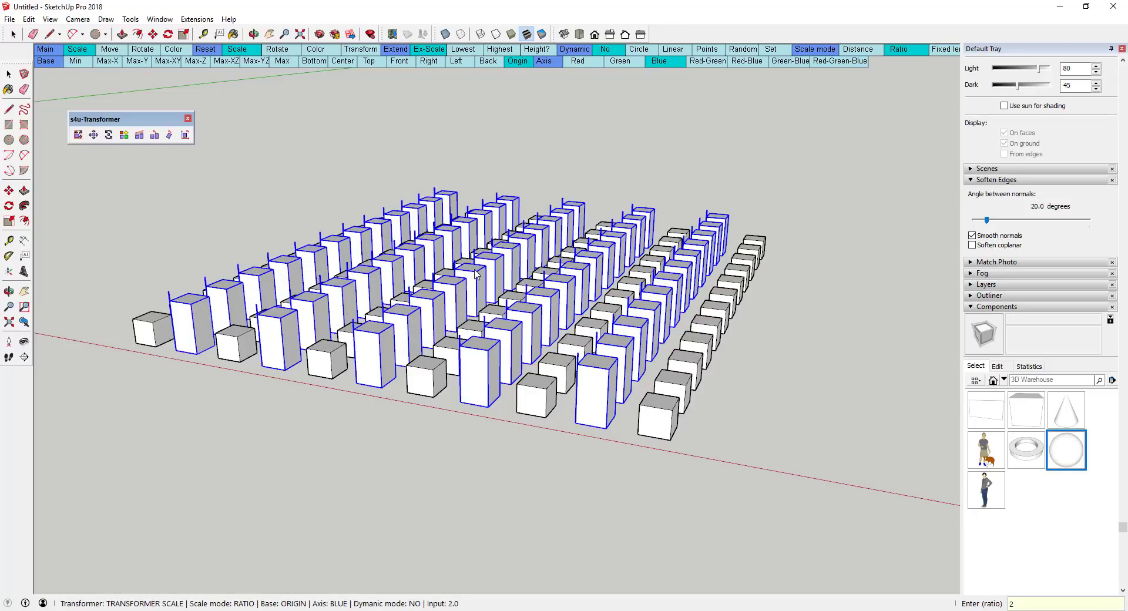
middle_drag(476, 274, 430, 288)
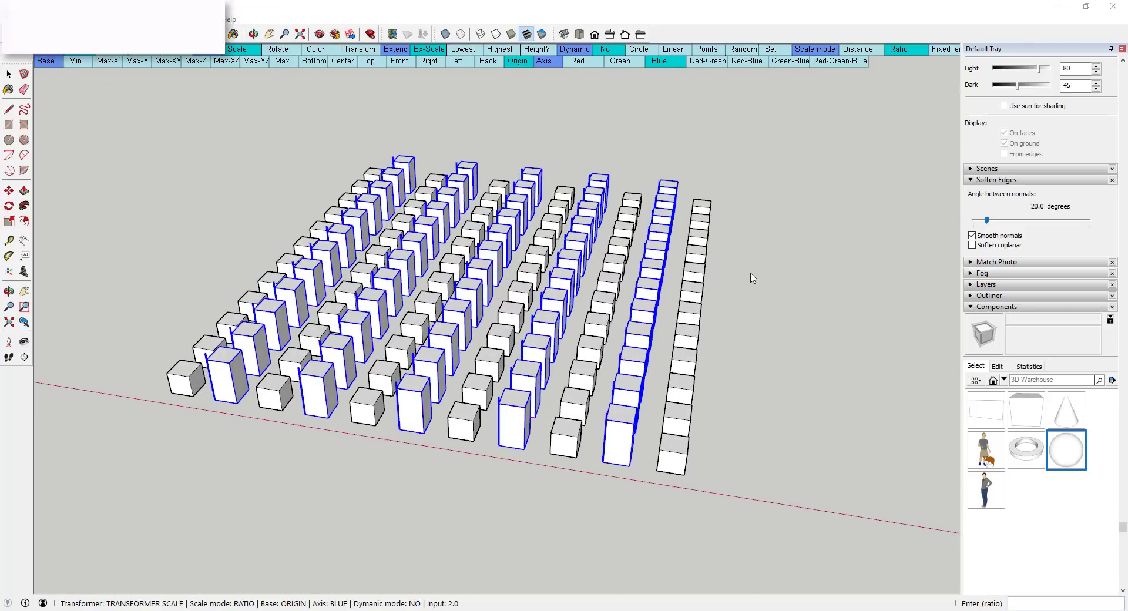
key(ctrl+z)
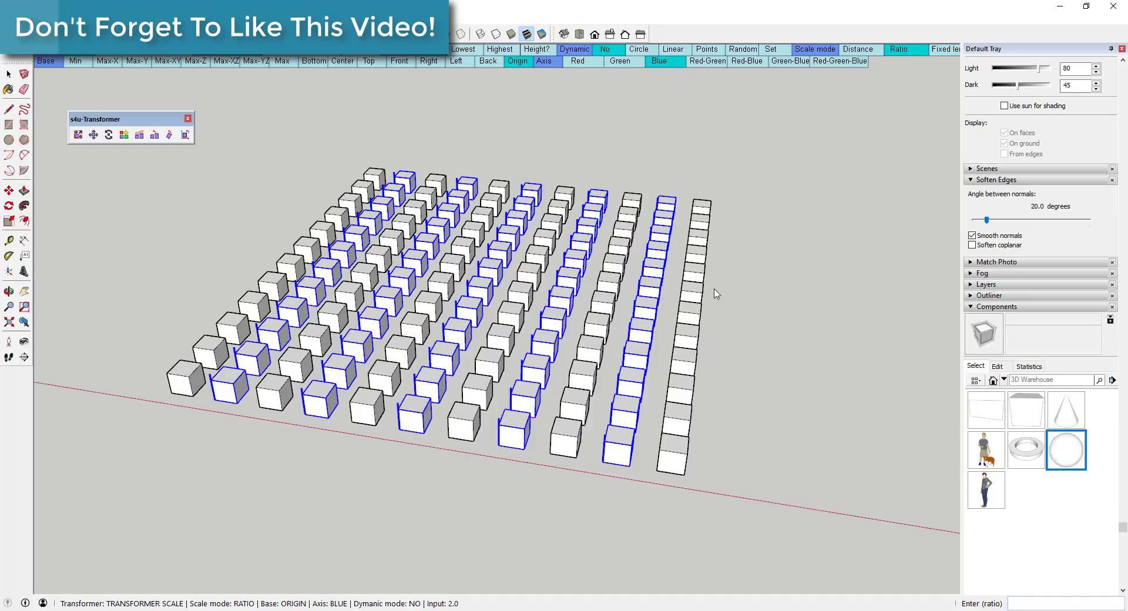
Select the whole cube grid for Transformer Scale.
key(space)
click(809, 132)
drag(809, 132, 229, 444)
click(78, 135)
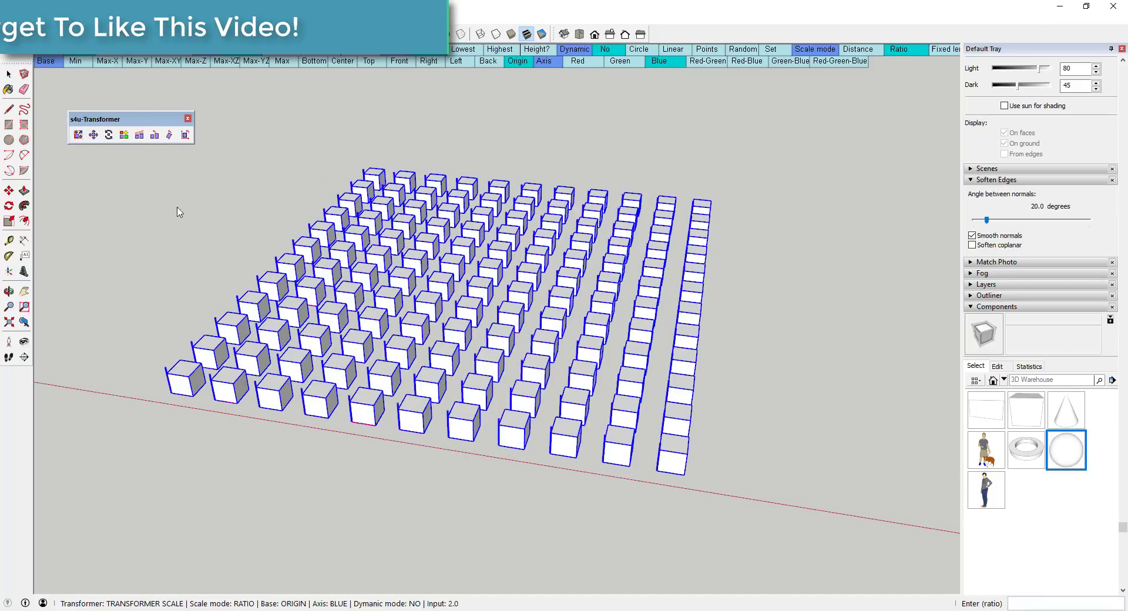
Apply a linear 0.1–2.0 size gradient on all three axes, then undo it.
right_click(178, 393)
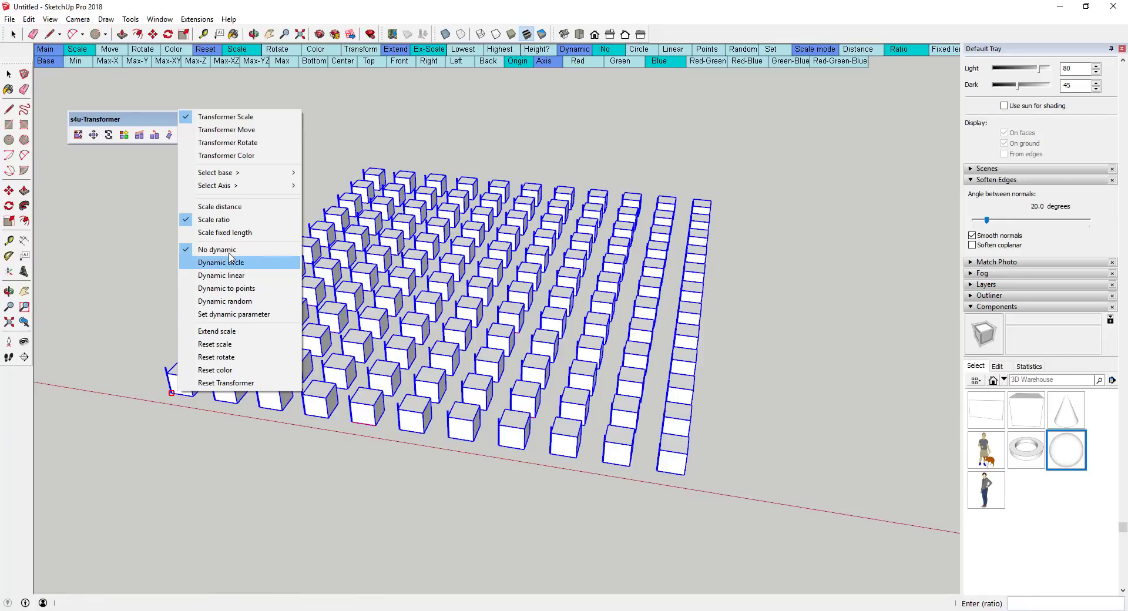
mouse_move(234, 186)
click(346, 265)
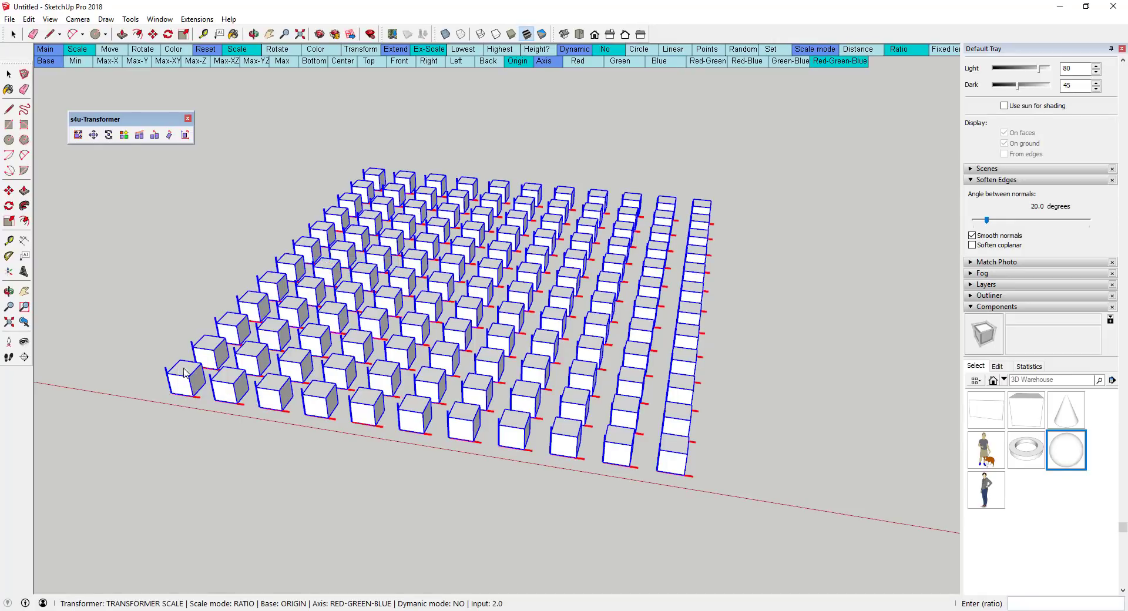
right_click(174, 391)
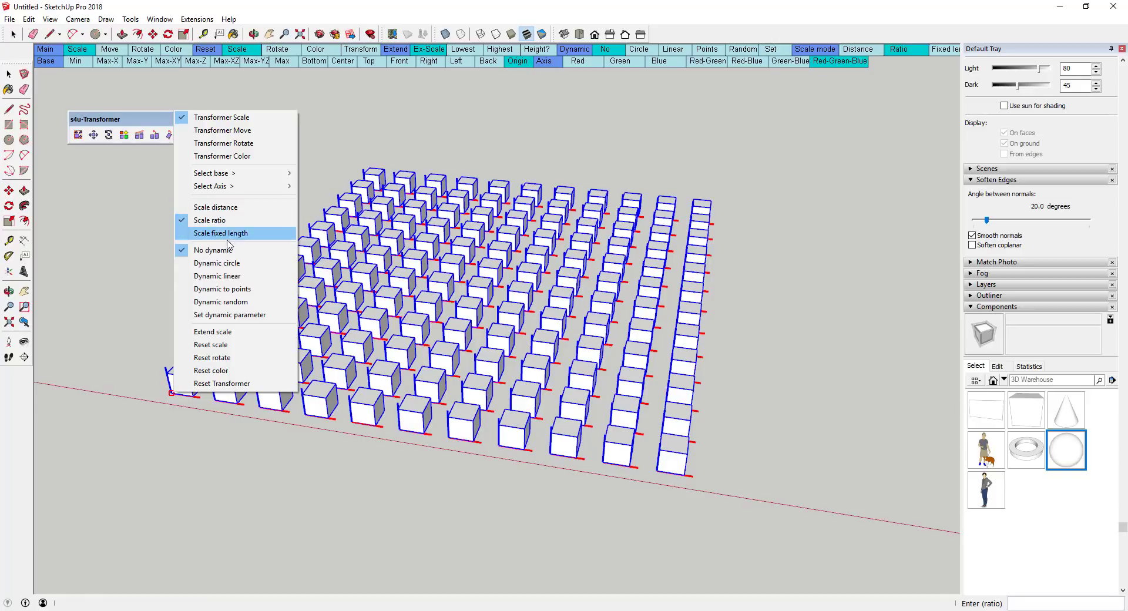
click(217, 275)
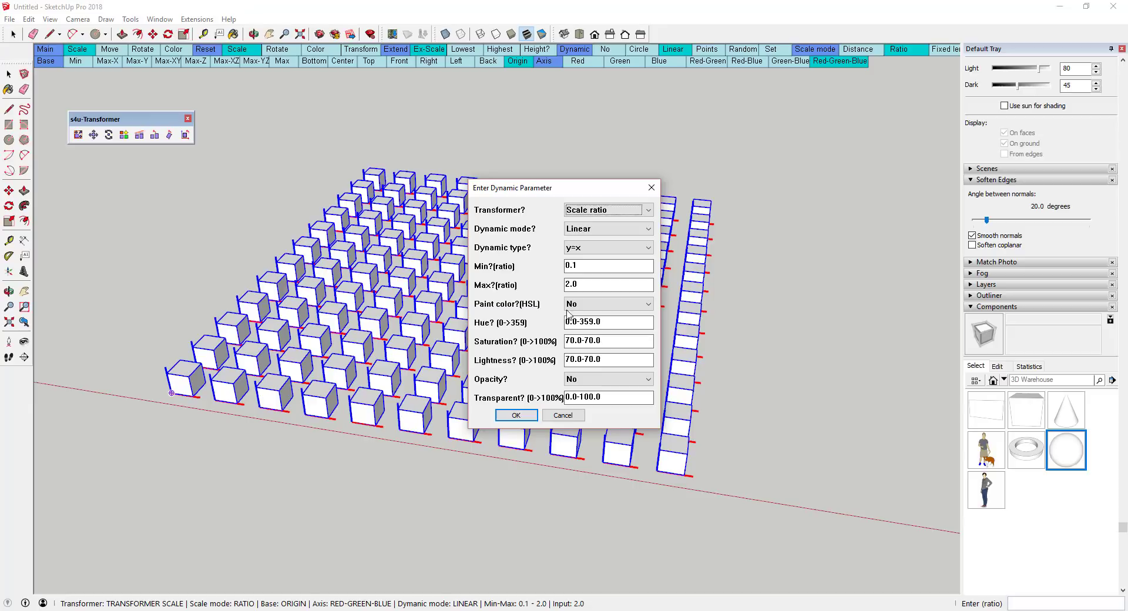
click(511, 416)
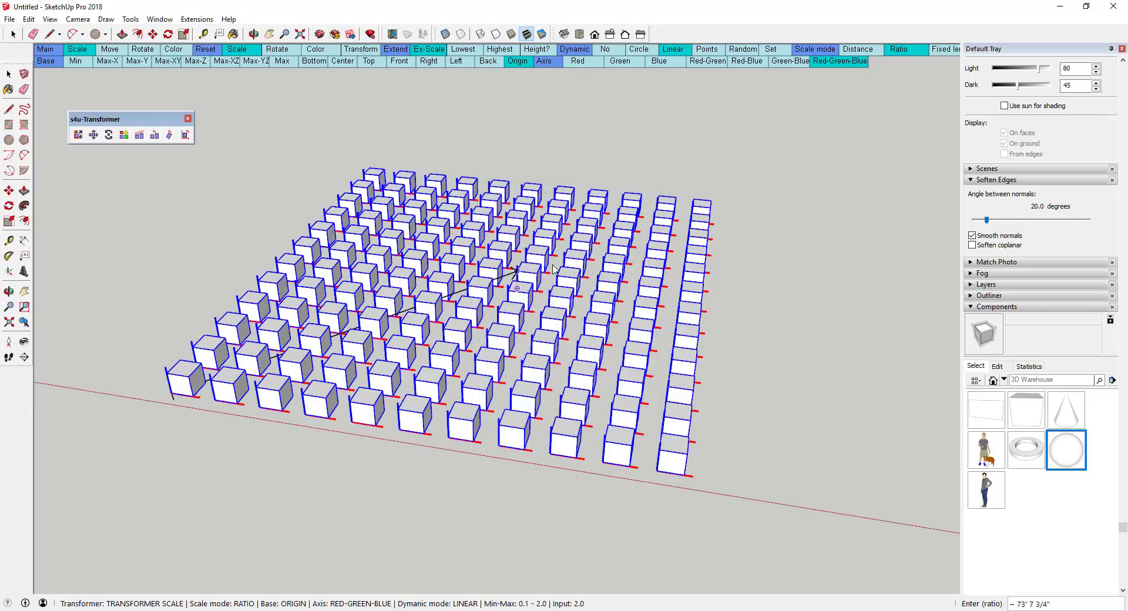
middle_drag(751, 226, 769, 266)
click(765, 264)
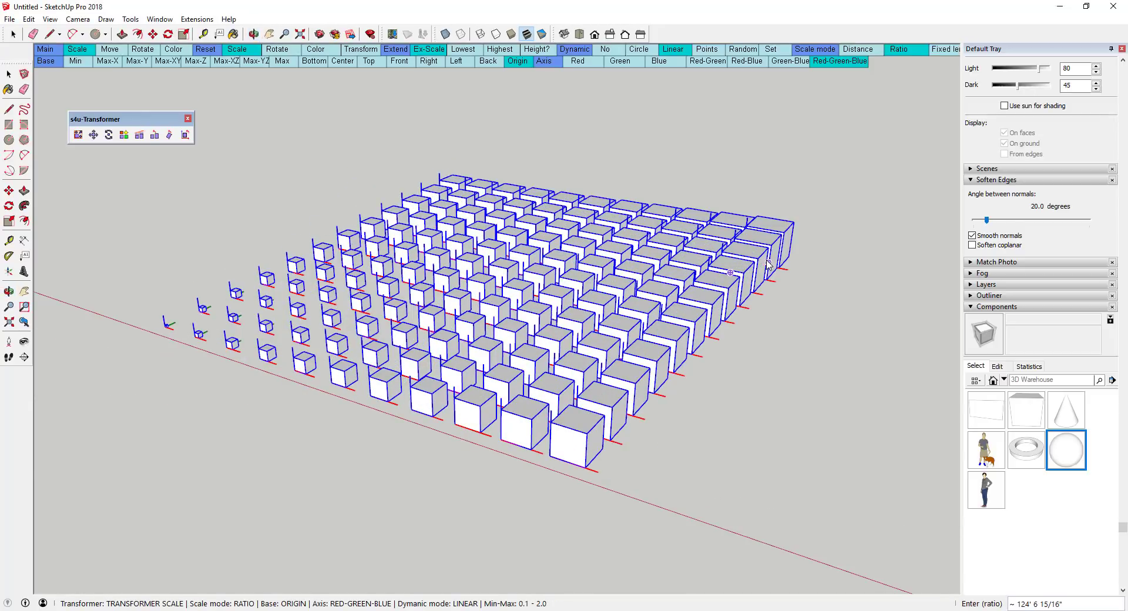
middle_drag(285, 433, 320, 418)
key(ctrl+z)
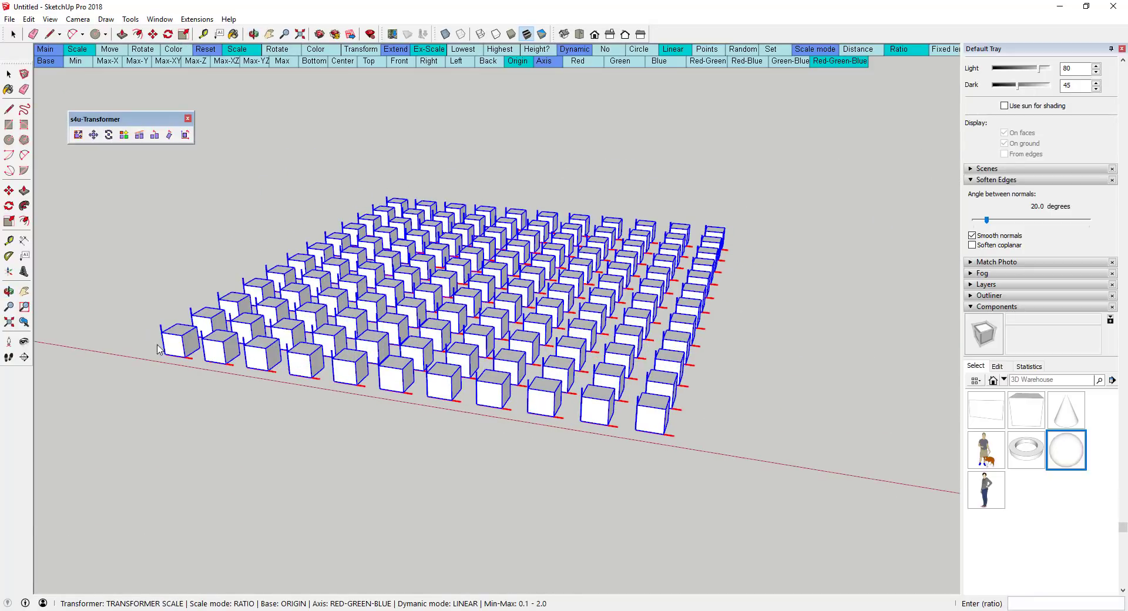
Switch the scaling axis to blue and orbit to preview the gradient.
right_click(173, 355)
mouse_move(229, 148)
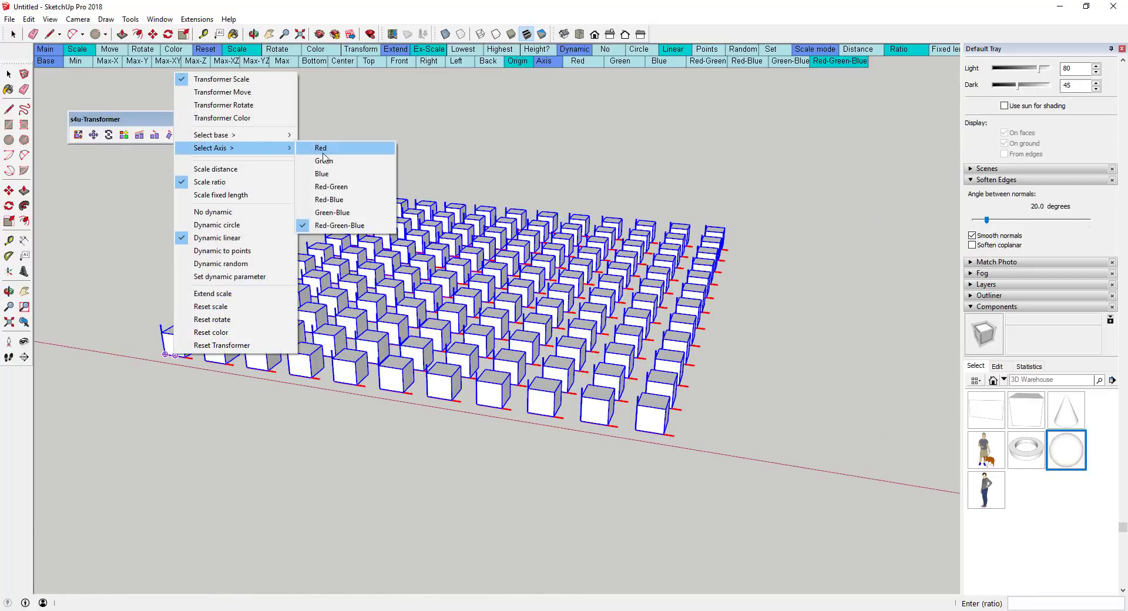
click(323, 174)
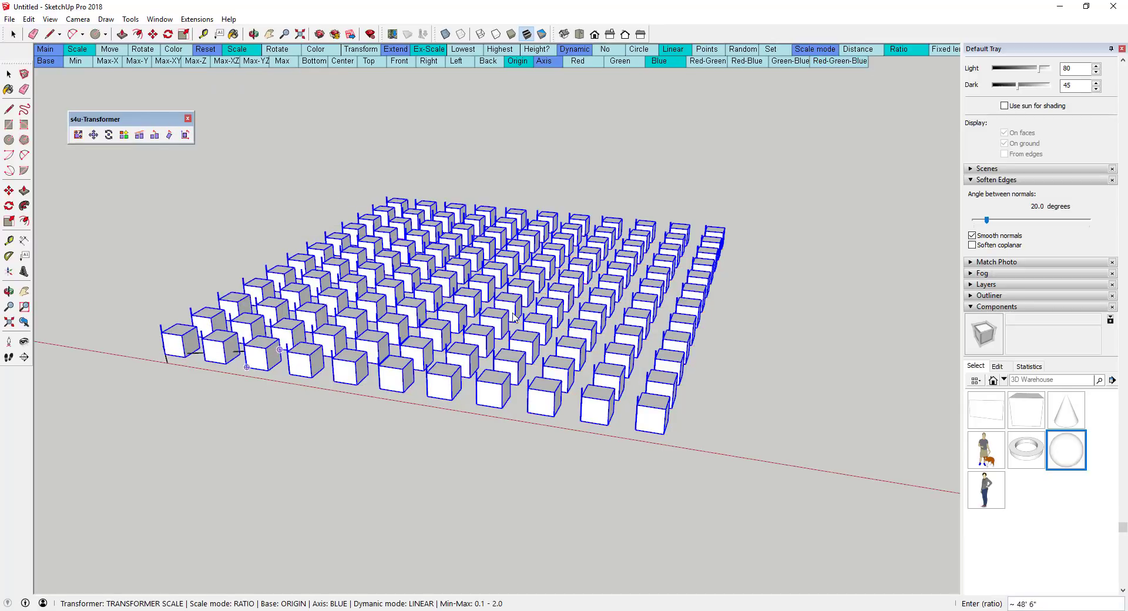
middle_drag(675, 276, 774, 273)
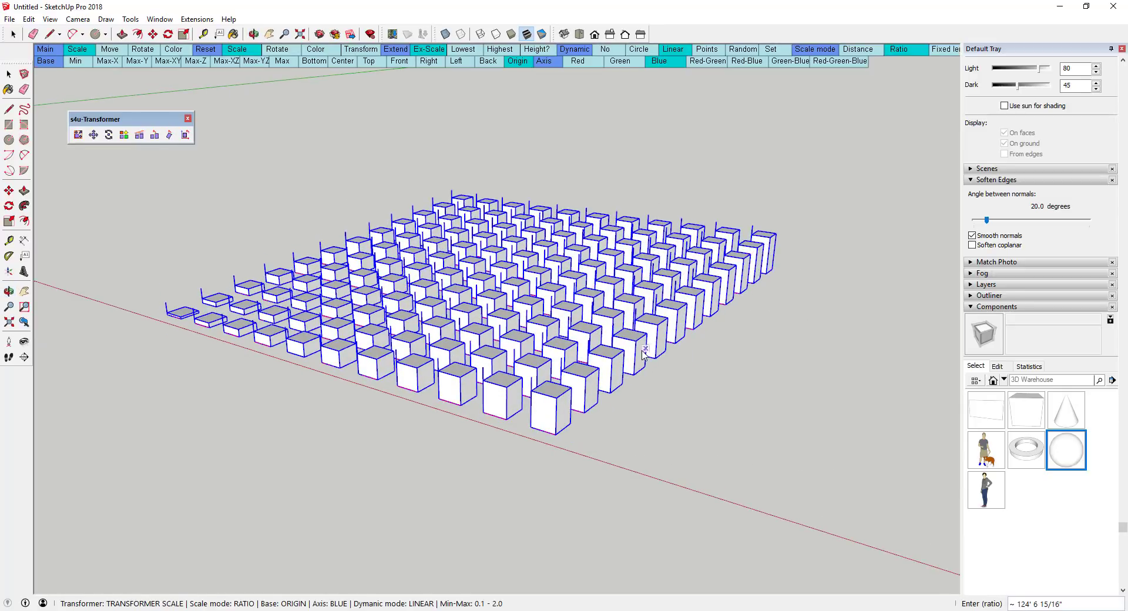
middle_drag(644, 351, 498, 431)
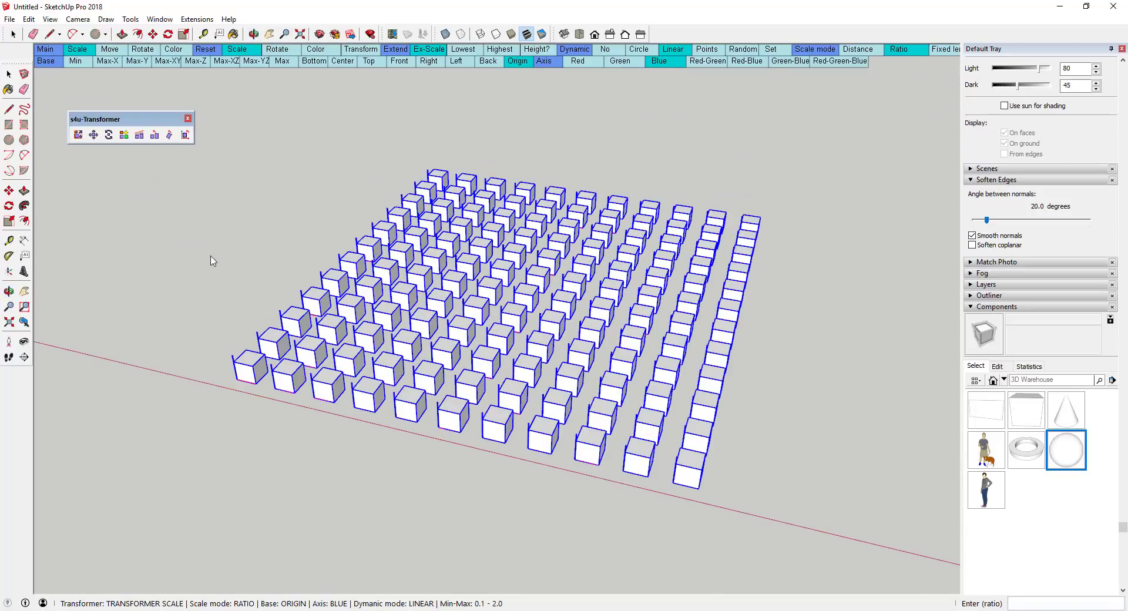
Scale the cubes with a circular gradient and orbit low to inspect their heights.
right_click(238, 383)
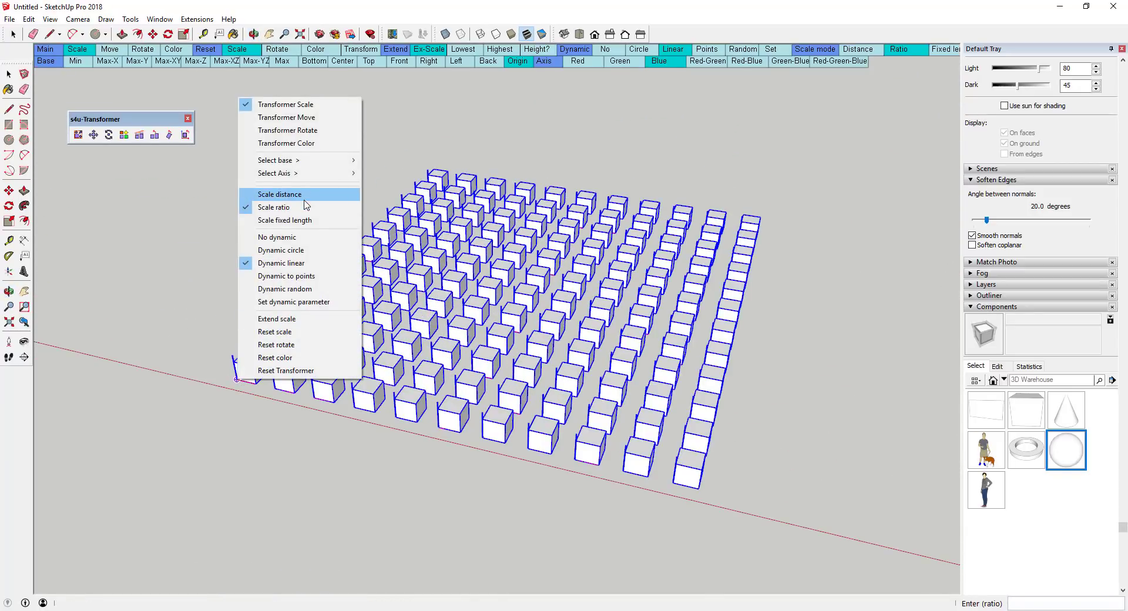
click(308, 250)
scroll(528, 300, up, 5)
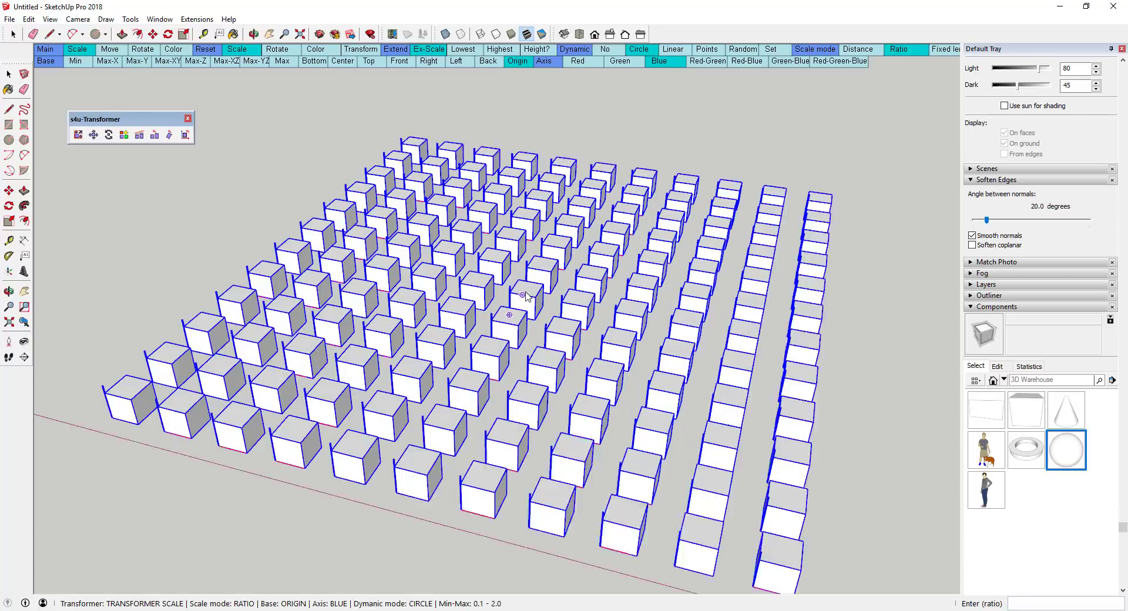
scroll(587, 299, down, 3)
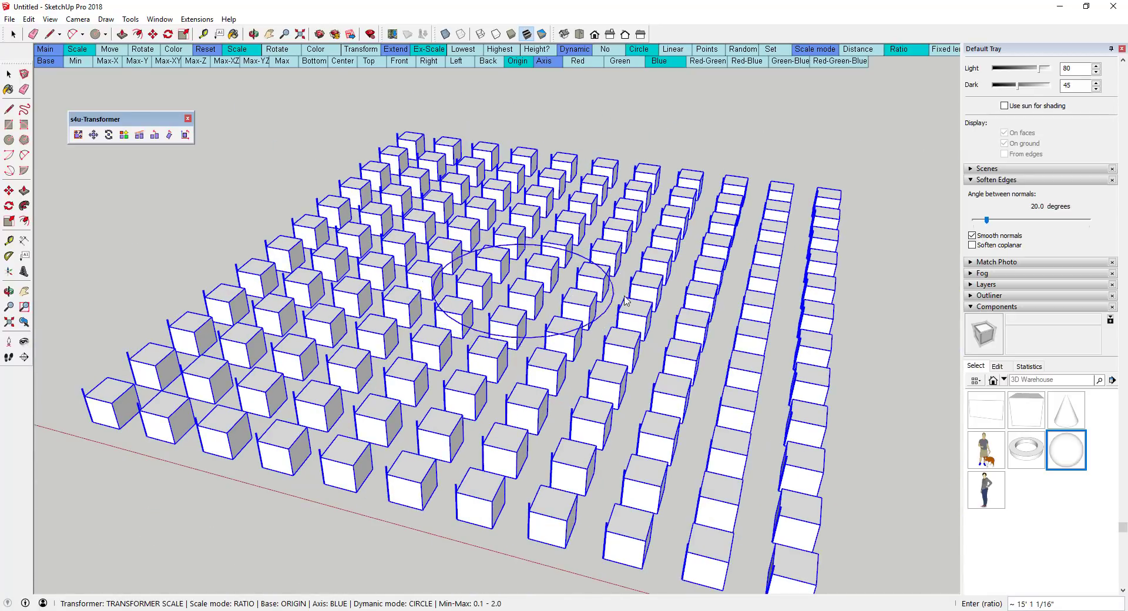
click(671, 311)
middle_drag(618, 434, 432, 305)
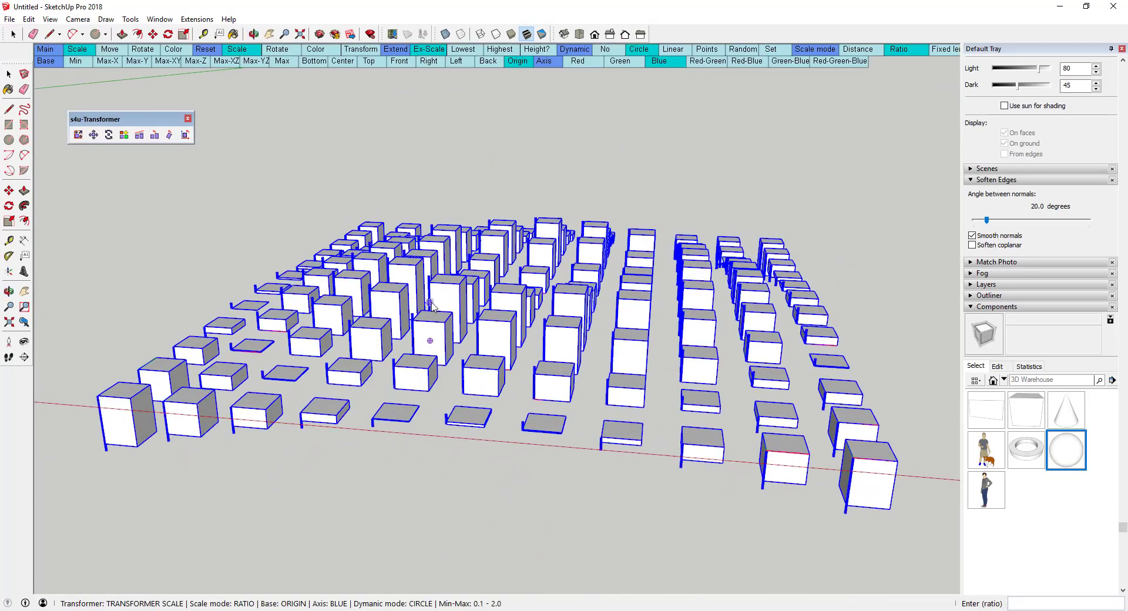
middle_drag(534, 389, 297, 427)
Apply another circular scaling centred near the grid corner, then orbit down.
click(297, 428)
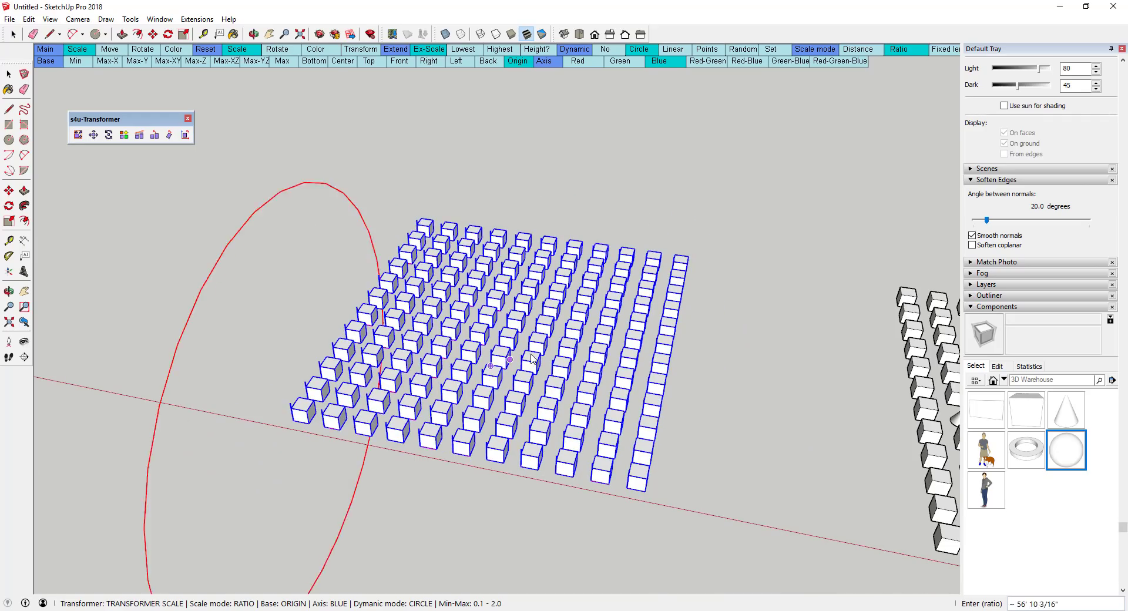
click(421, 390)
middle_drag(420, 391, 333, 344)
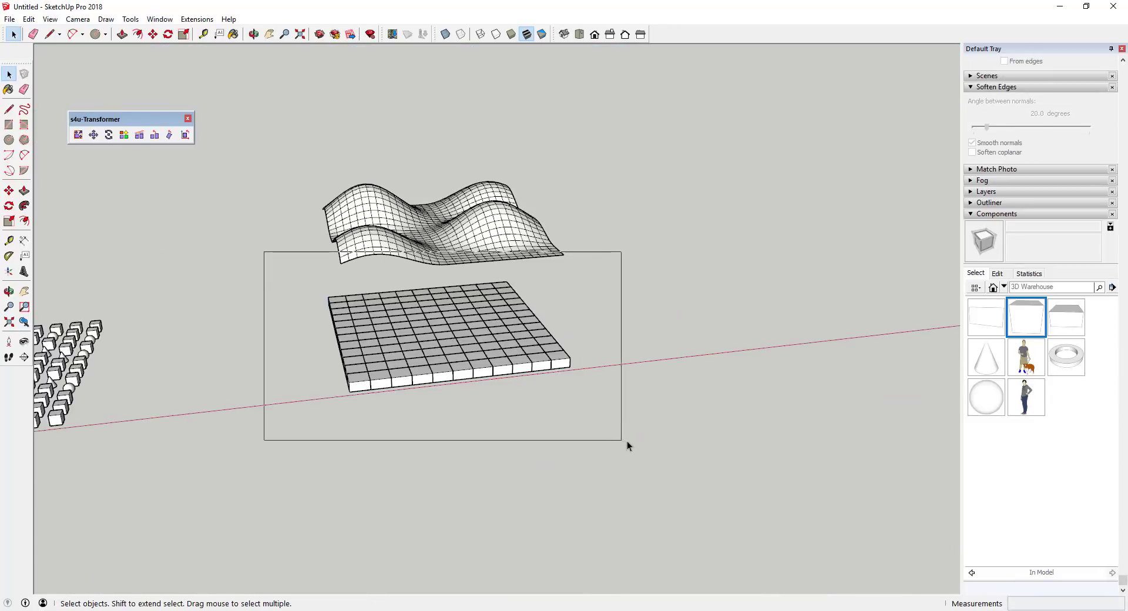
Use Transformer Move 'Move to highest' to raise each box onto the wavy surface.
click(93, 134)
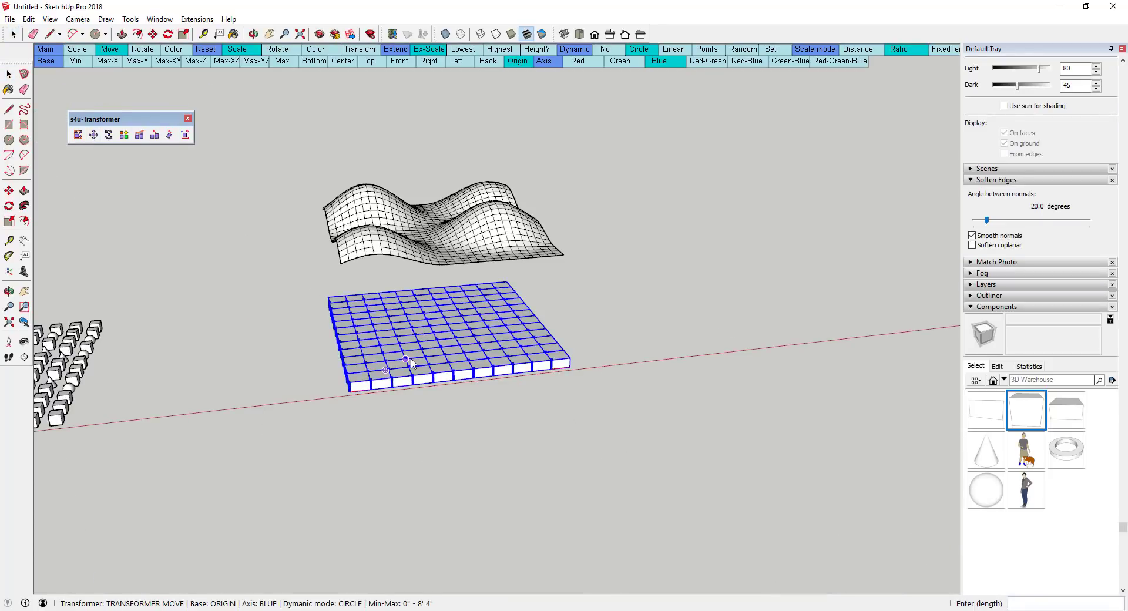
middle_drag(404, 378, 355, 379)
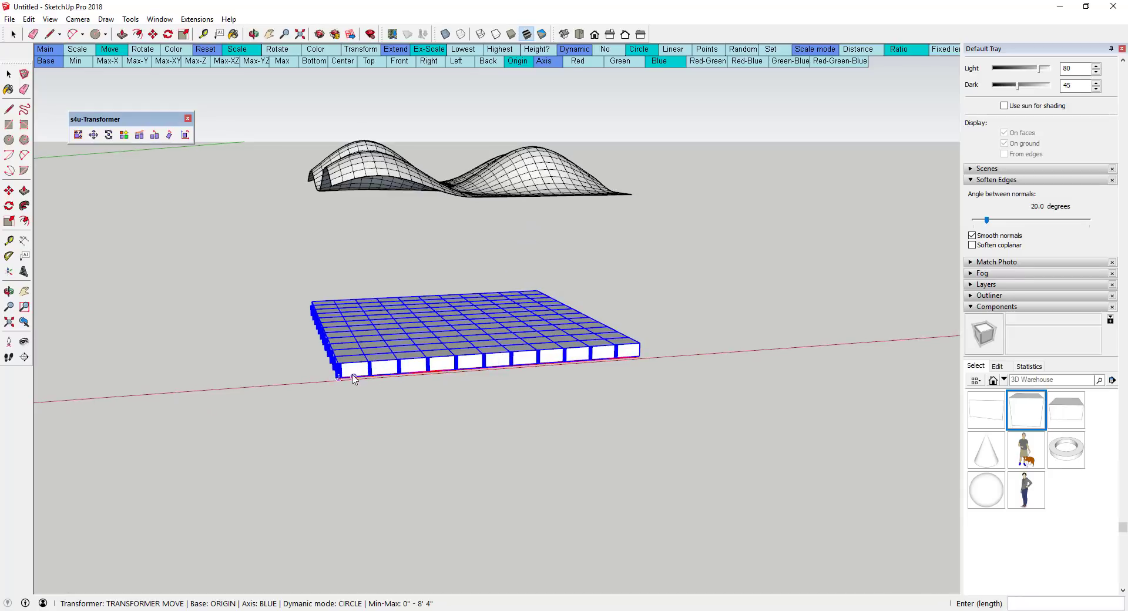
right_click(341, 375)
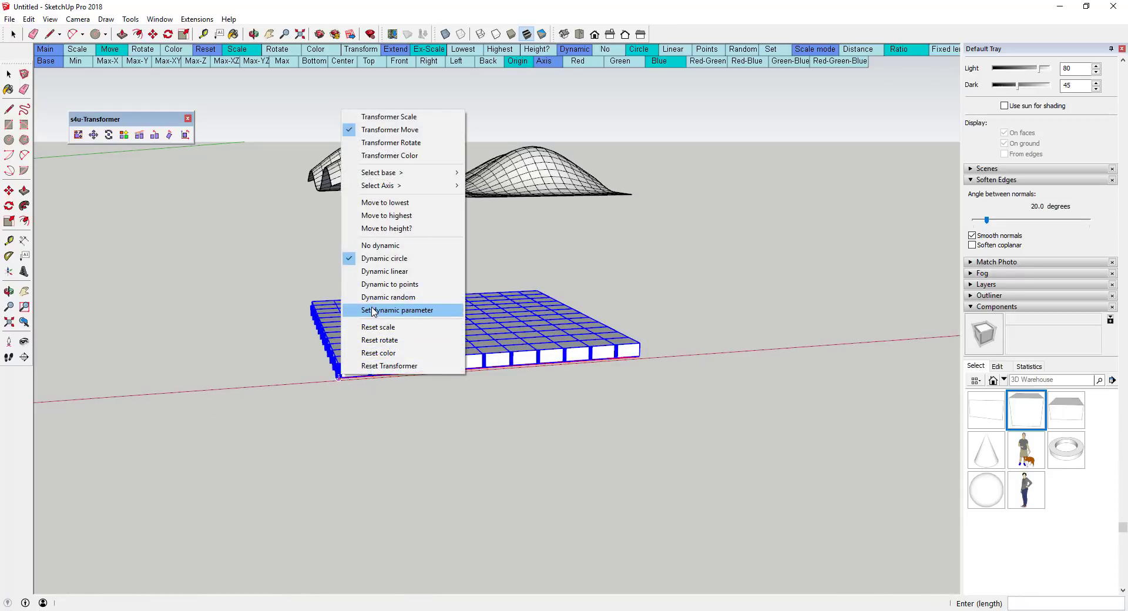
click(404, 216)
mouse_move(403, 222)
middle_down()
mouse_move(549, 298)
mouse_move(581, 226)
mouse_move(554, 95)
mouse_move(438, 165)
mouse_move(515, 213)
mouse_move(531, 392)
mouse_move(456, 380)
middle_up()
Select the wavy surface and erase it.
click(438, 165)
right_click(442, 167)
click(461, 183)
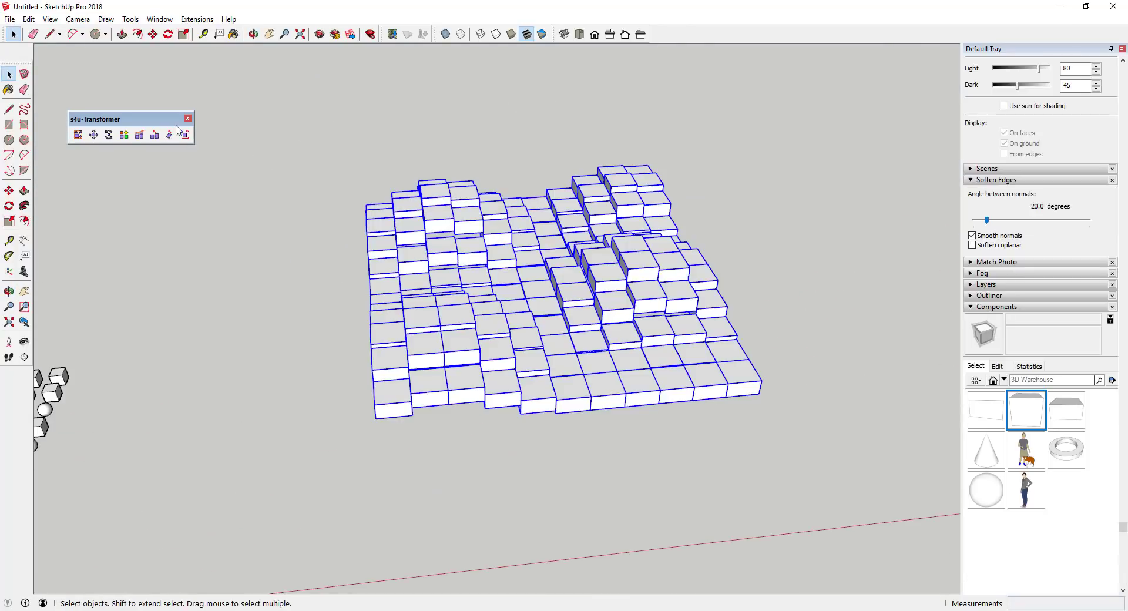
Set Transformer Color to a linear gradient with Hue 0–359 parameters.
click(124, 135)
right_click(381, 417)
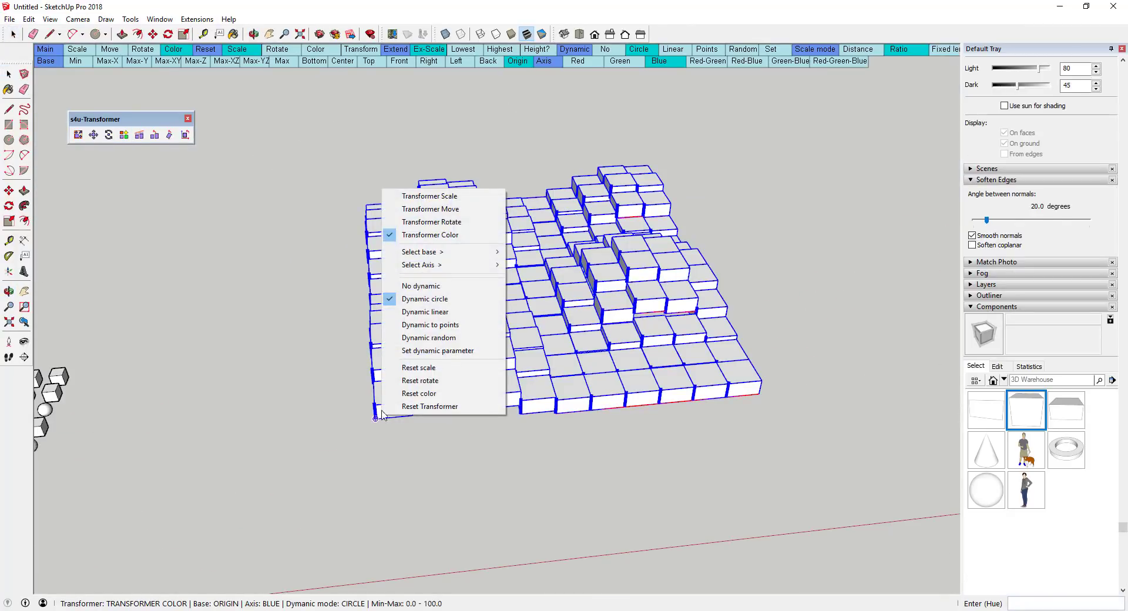
click(411, 312)
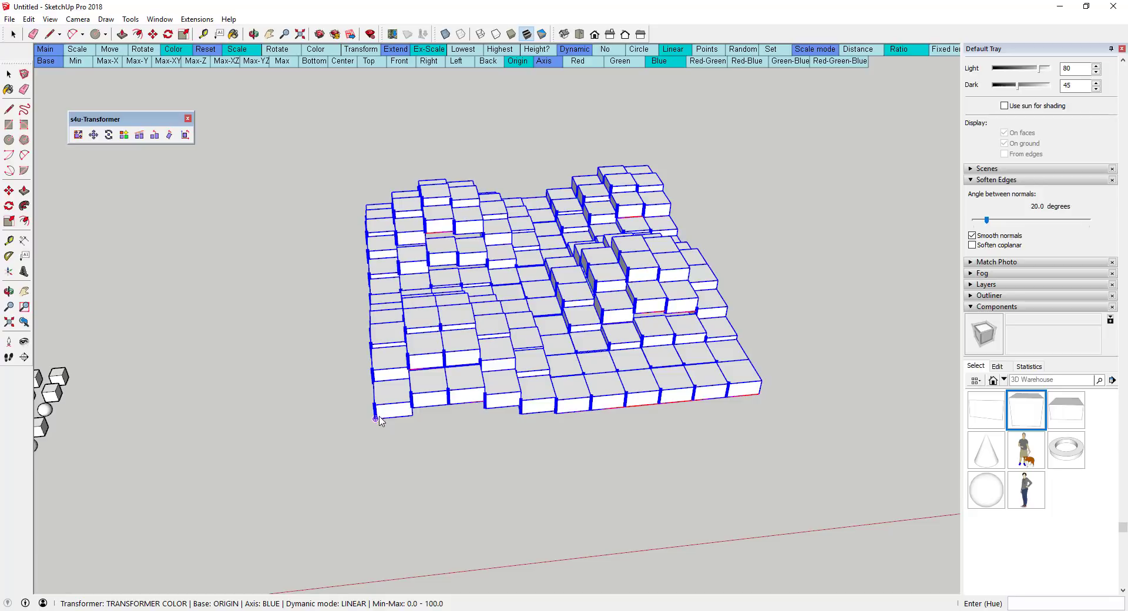
click(378, 419)
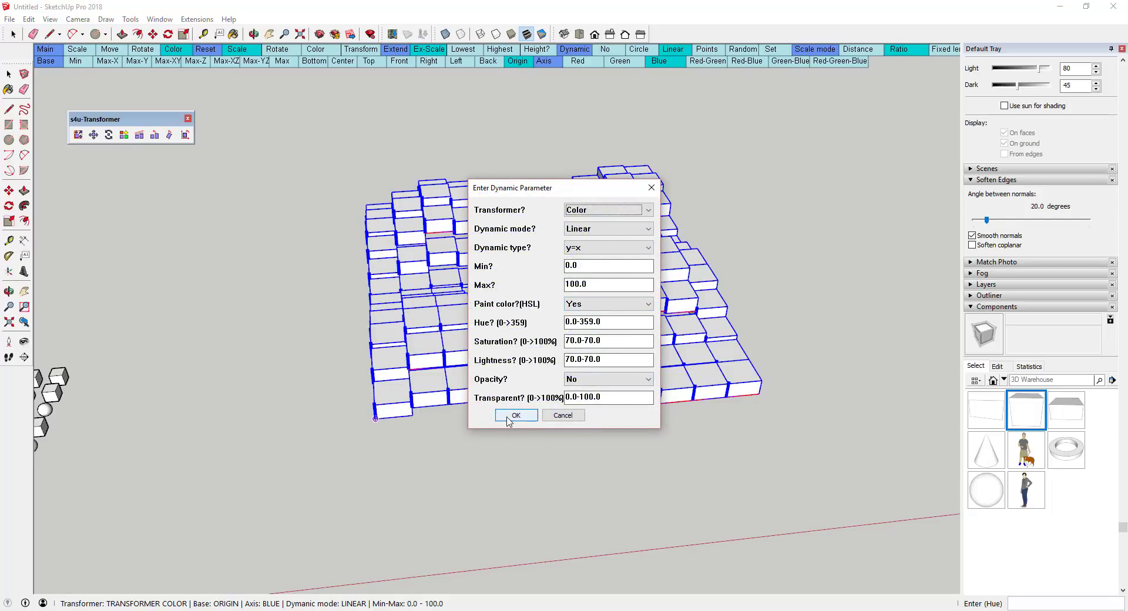
click(579, 380)
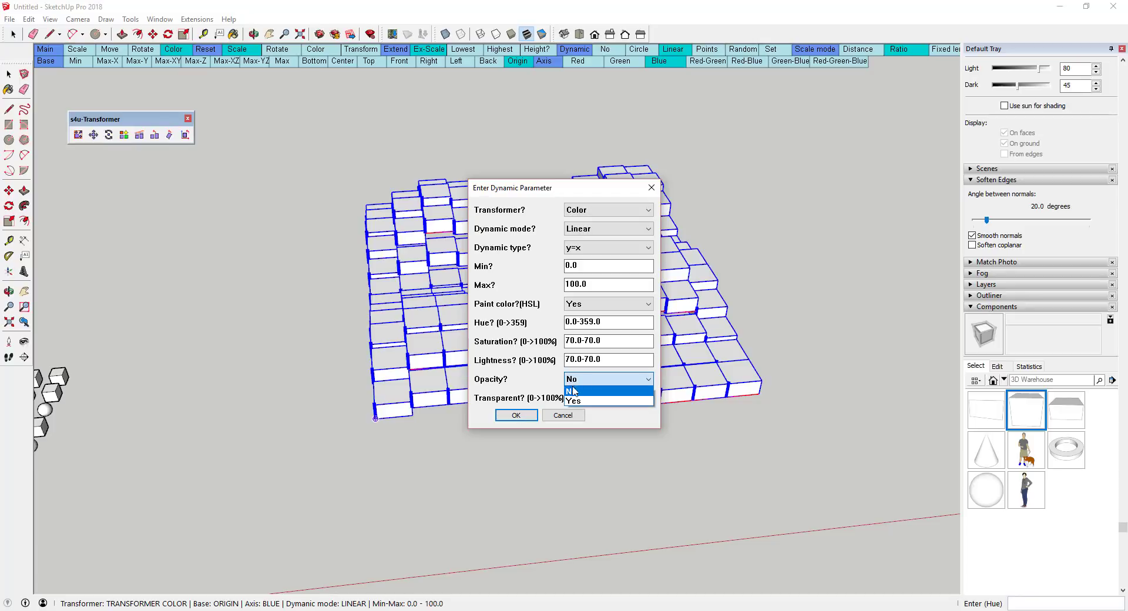
click(517, 416)
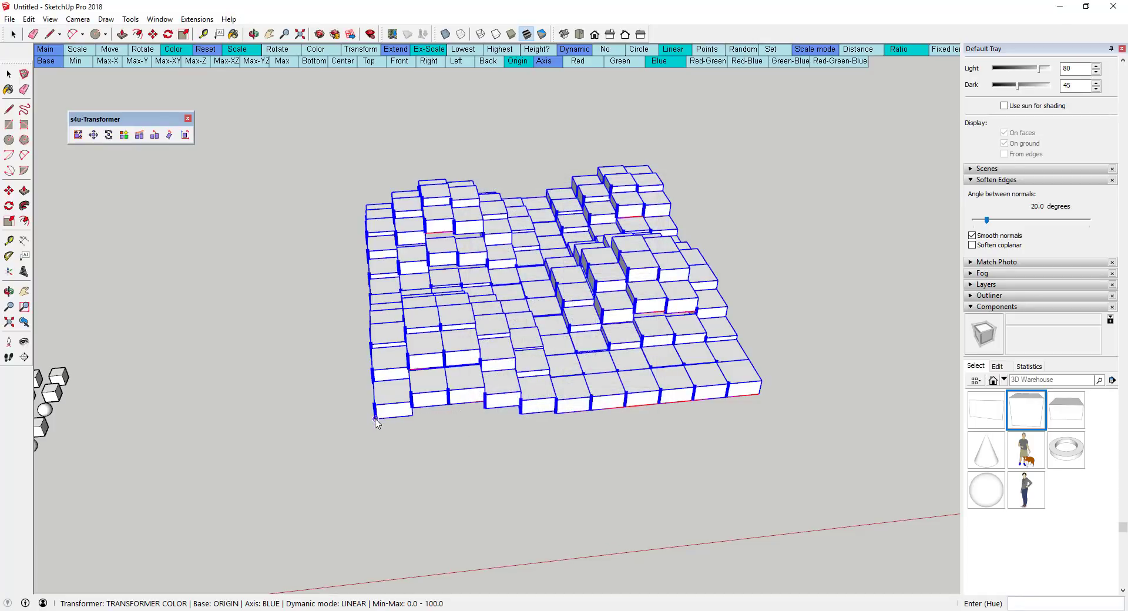
Set the gradient's end point to colour the boxes rainbow, then orbit the view.
middle_drag(680, 178, 663, 371)
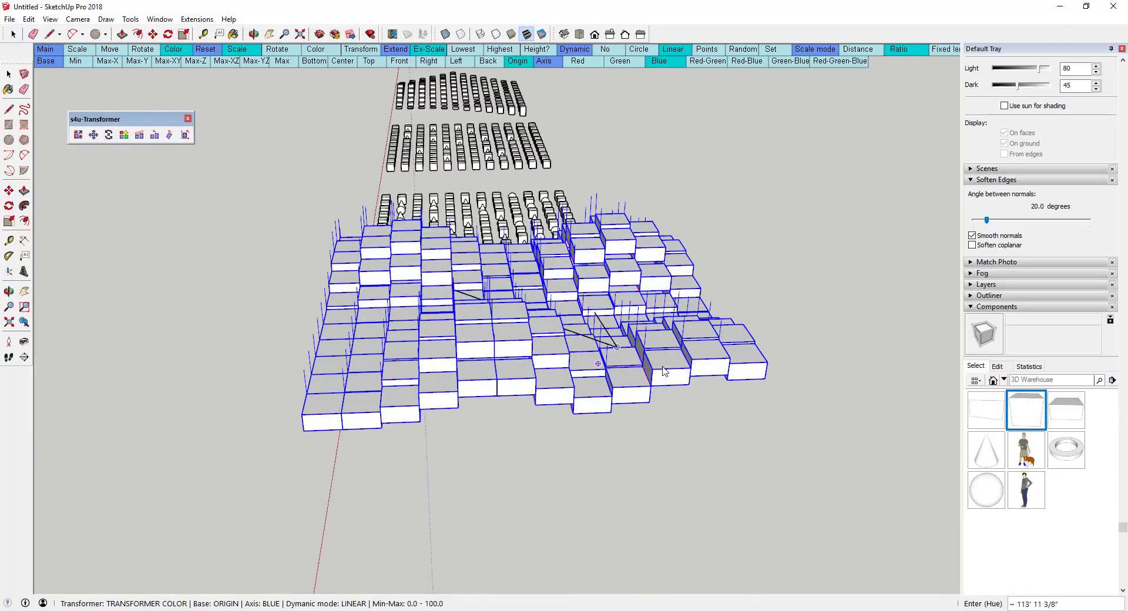
click(764, 378)
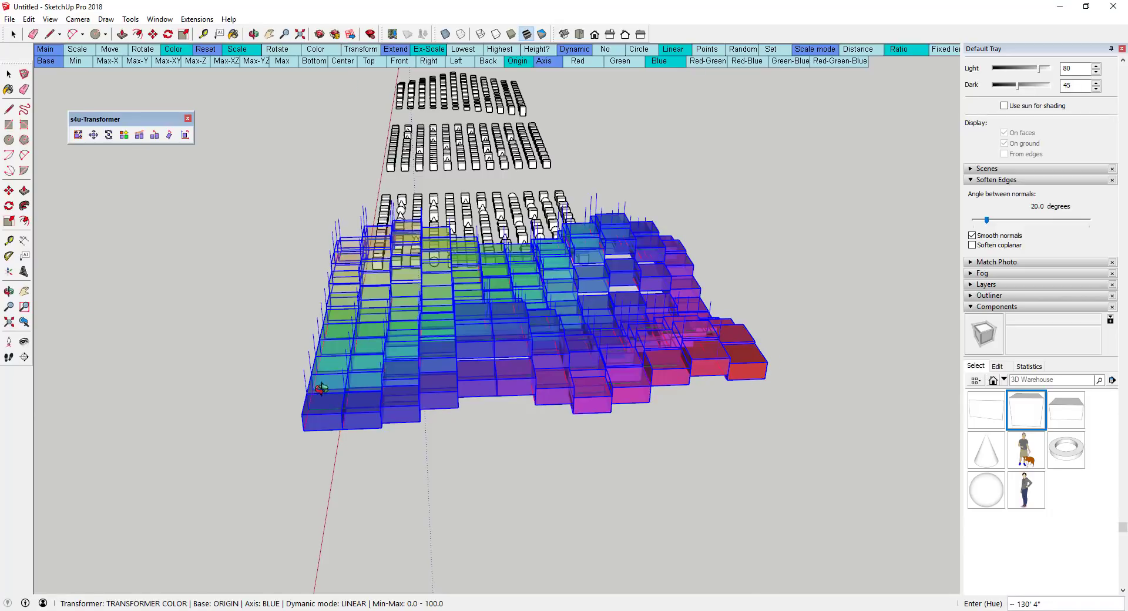
middle_drag(320, 387, 846, 294)
click(108, 135)
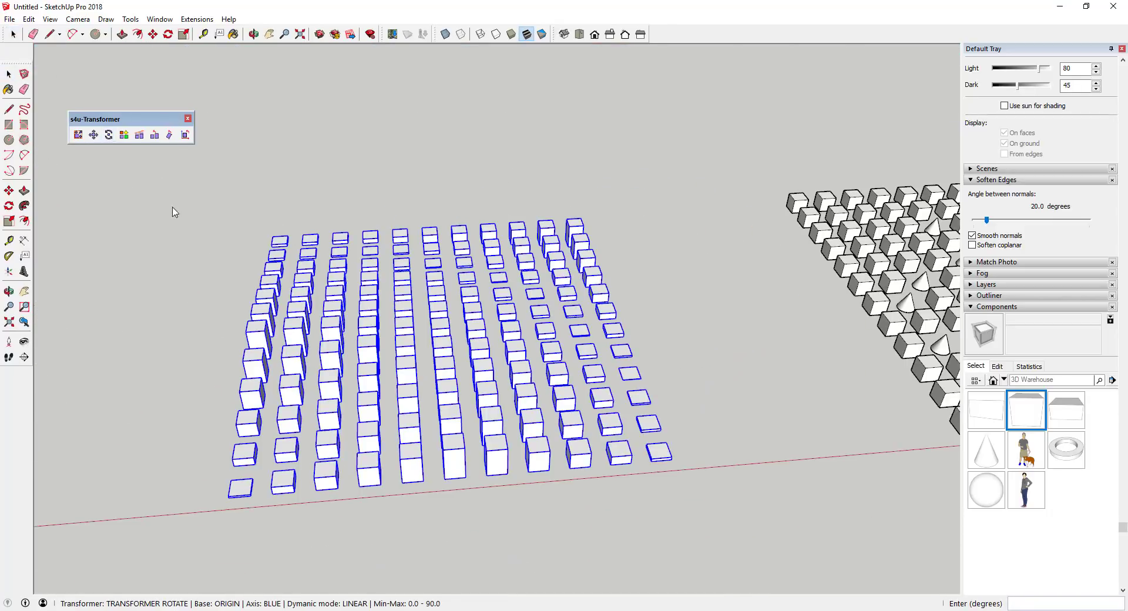
Apply a Rotate gradient from 0 to 90 degrees across the cube grid, ending at the clicked endpoint.
click(225, 498)
click(528, 416)
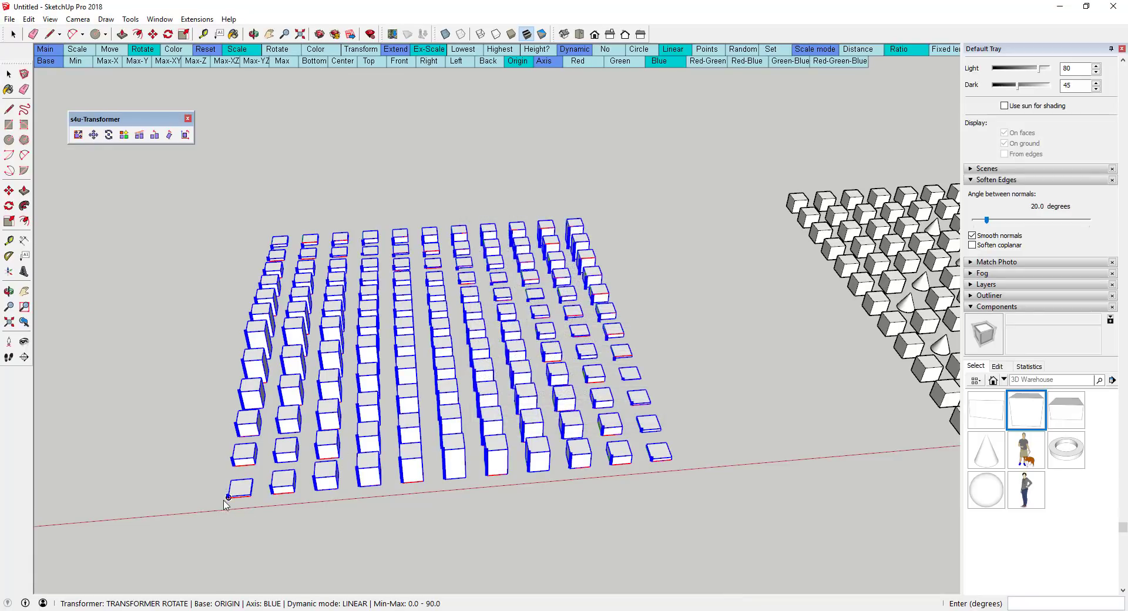
click(586, 227)
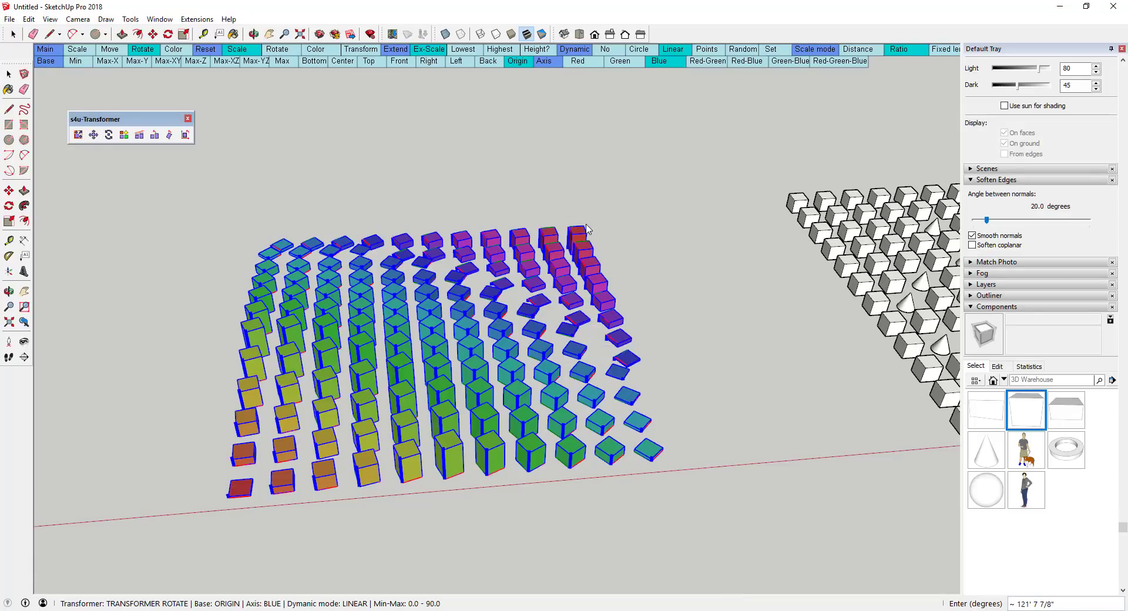
mouse_move(579, 276)
middle_down()
mouse_move(235, 212)
mouse_move(517, 196)
mouse_move(573, 266)
middle_up()
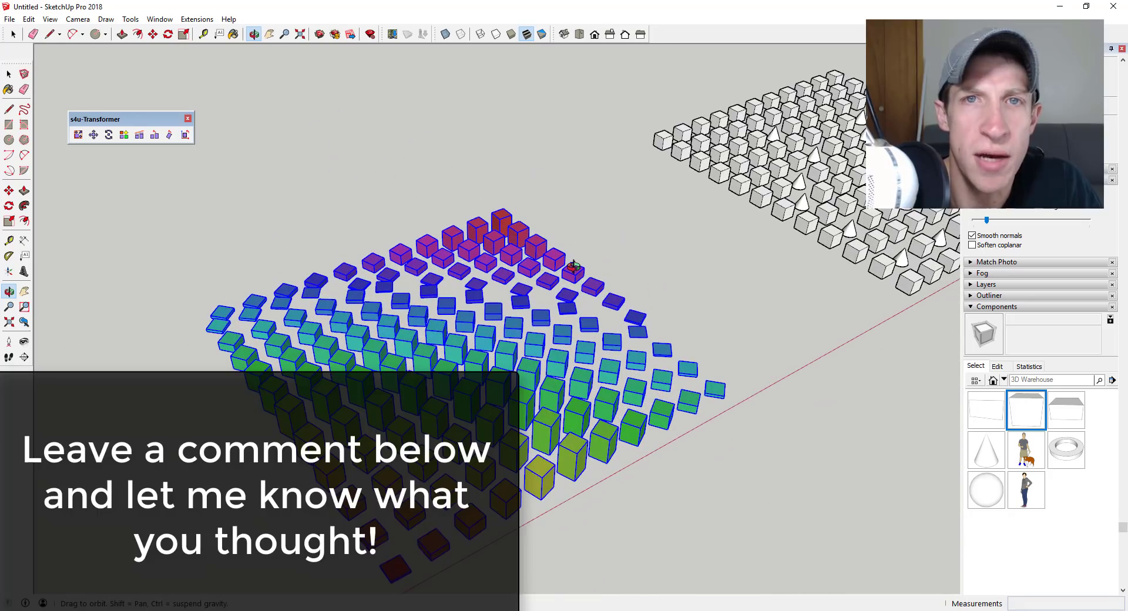